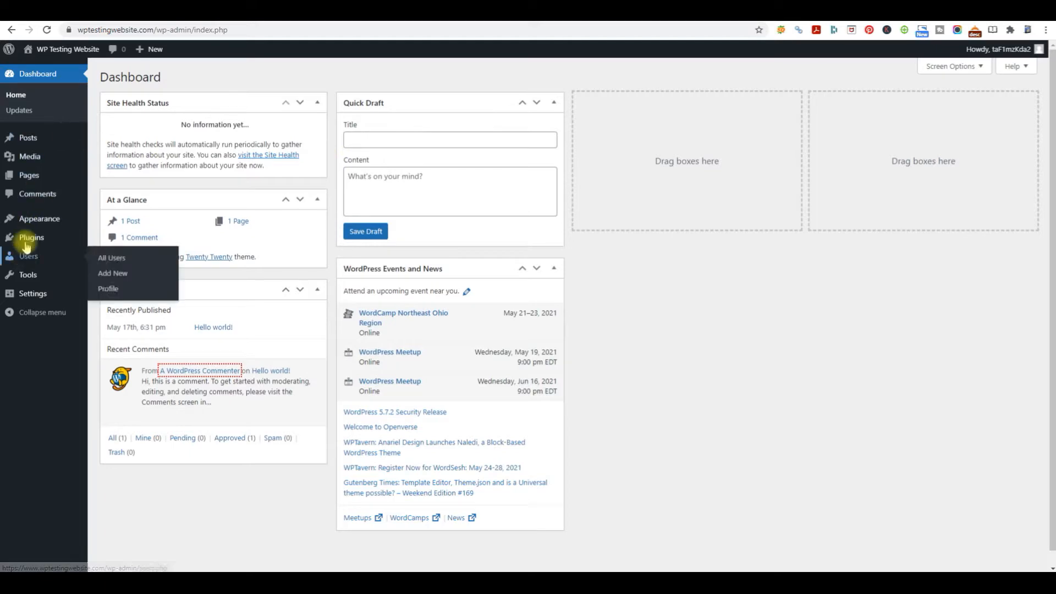
Search the plugin directory for "security" to find new plugins to add.
{"action": "left_click", "coordinate": [25, 237]}
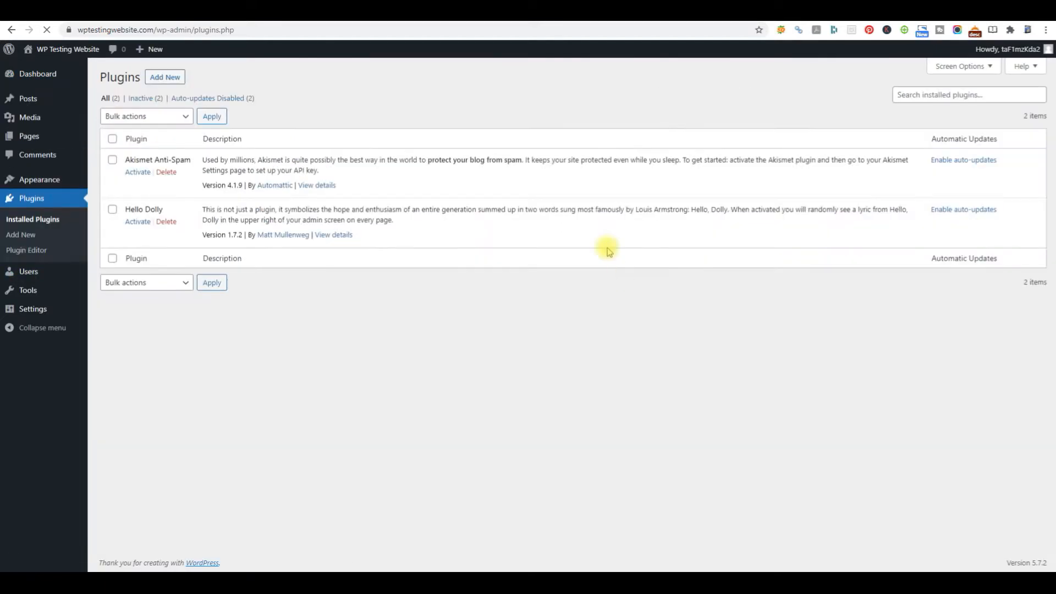
{"action": "left_click", "coordinate": [165, 77]}
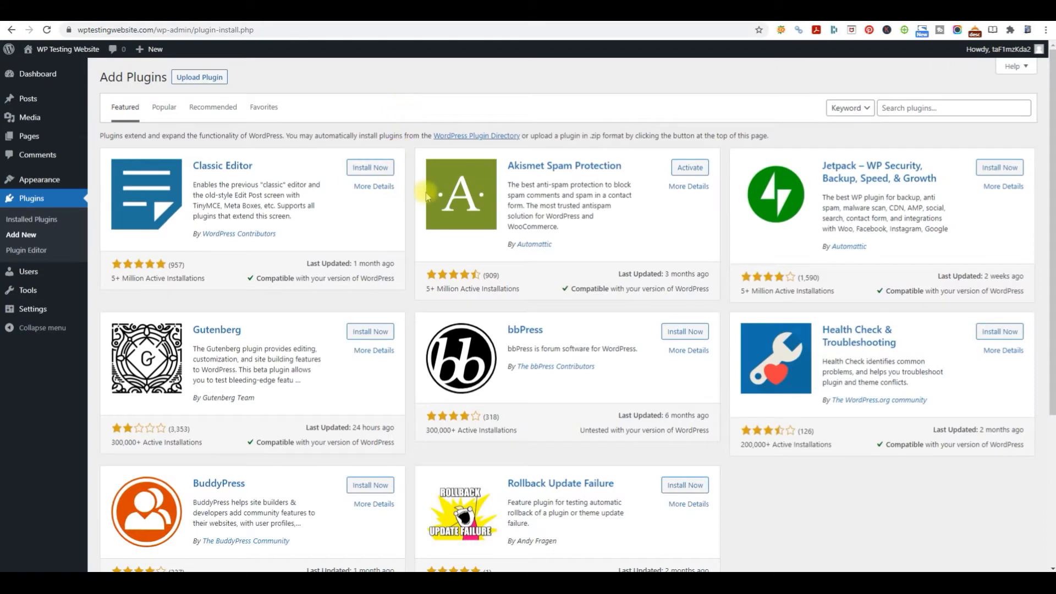
{"action": "left_click", "coordinate": [908, 111]}
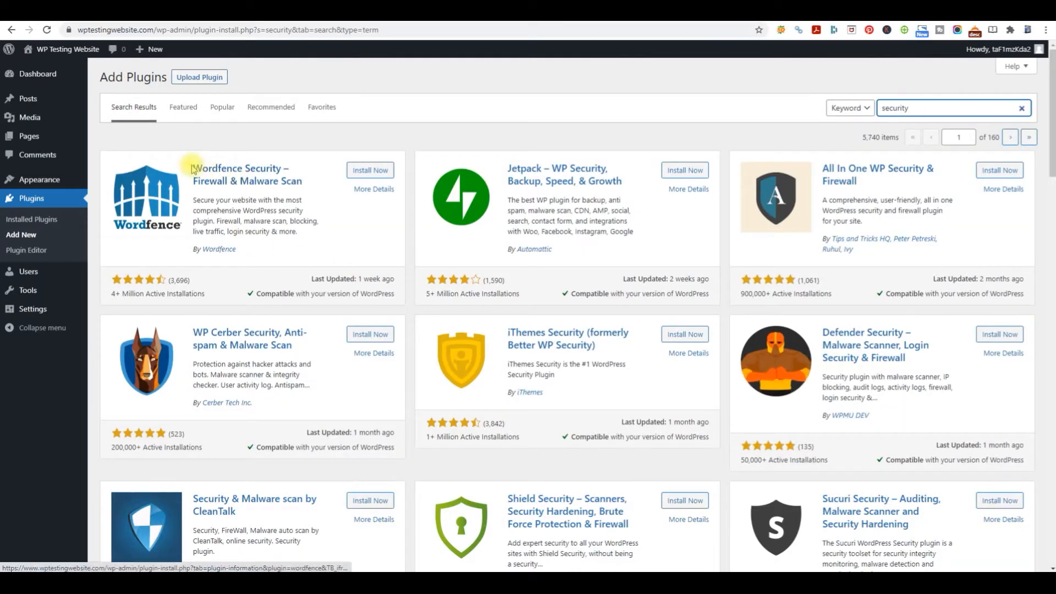
Copy the Wordfence Security plugin's name, and install and activate the plugin.
{"action": "left_click_drag", "start_coordinate": [192, 168], "coordinate": [302, 181]}
{"action": "right_click", "coordinate": [268, 170]}
{"action": "left_click", "coordinate": [320, 257]}
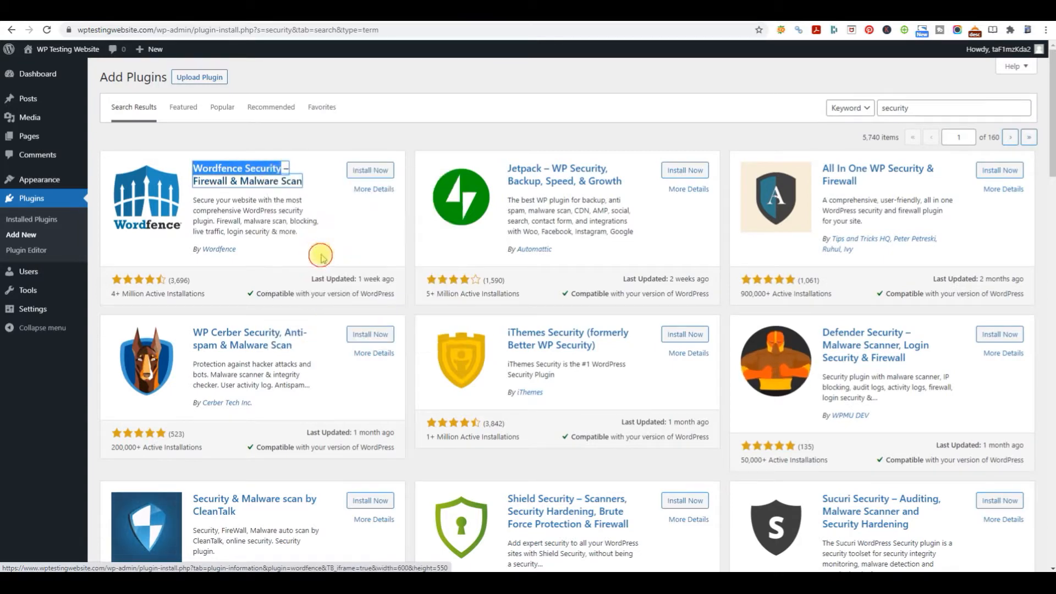
{"action": "left_click", "coordinate": [365, 170]}
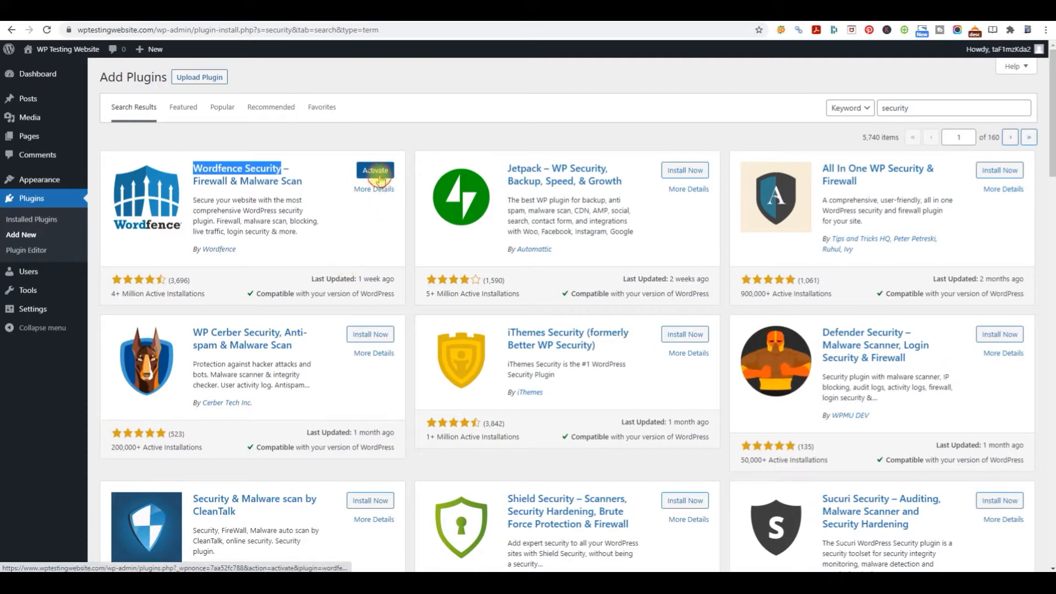
{"action": "left_click", "coordinate": [379, 175]}
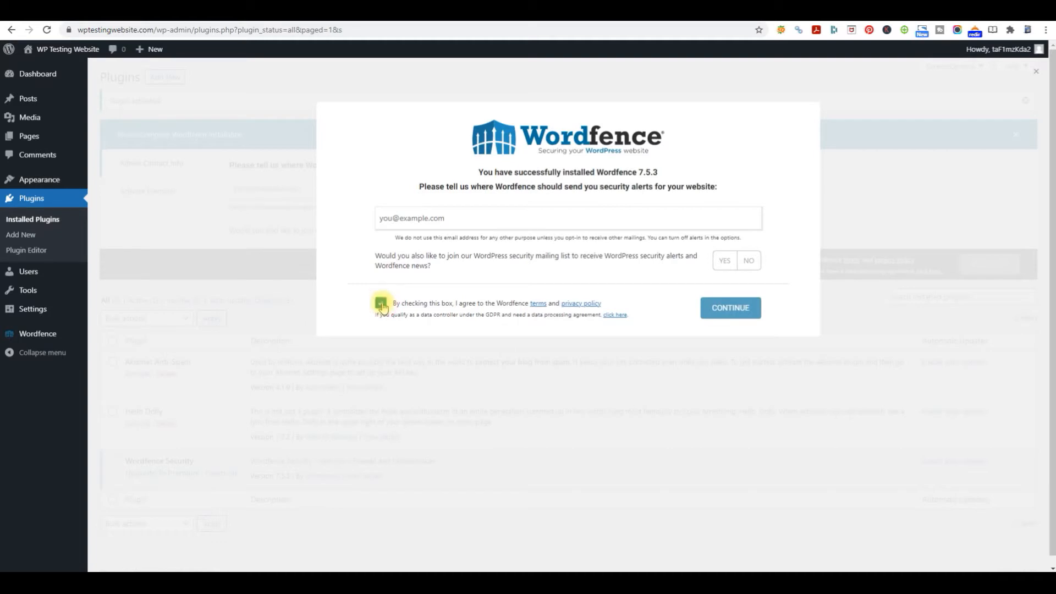
{"action": "right_click", "coordinate": [436, 218]}
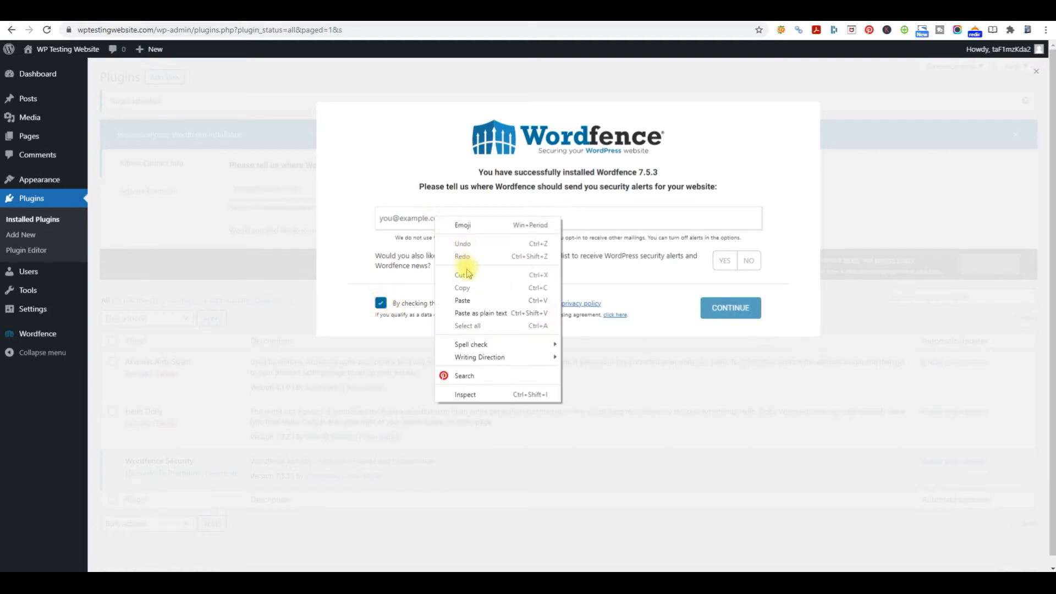
{"action": "left_click", "coordinate": [462, 301]}
{"action": "left_click_drag", "start_coordinate": [464, 219], "coordinate": [372, 223]}
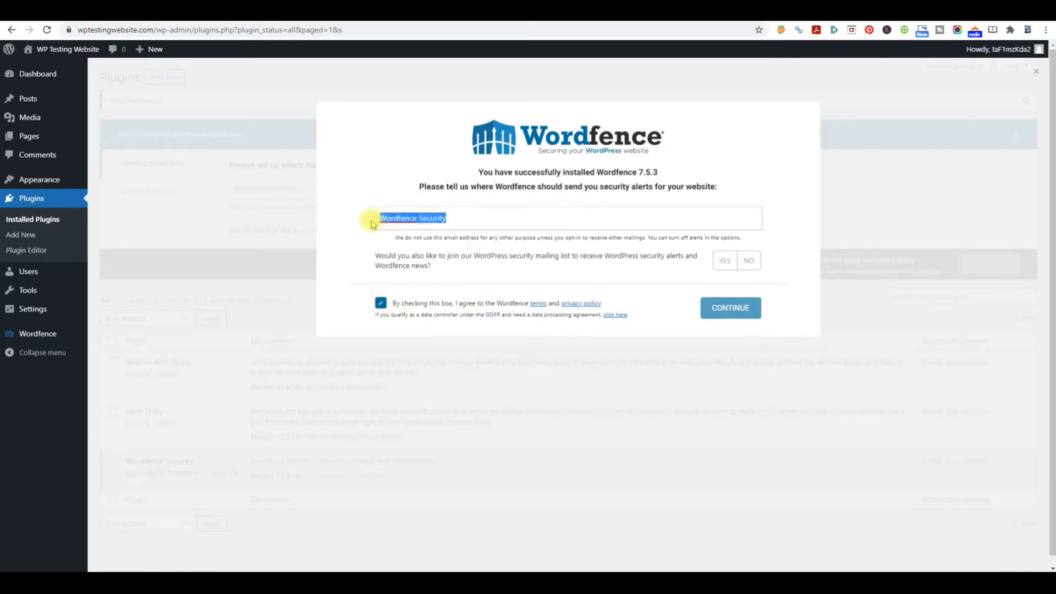
{"action": "key", "text": "BackSpace"}
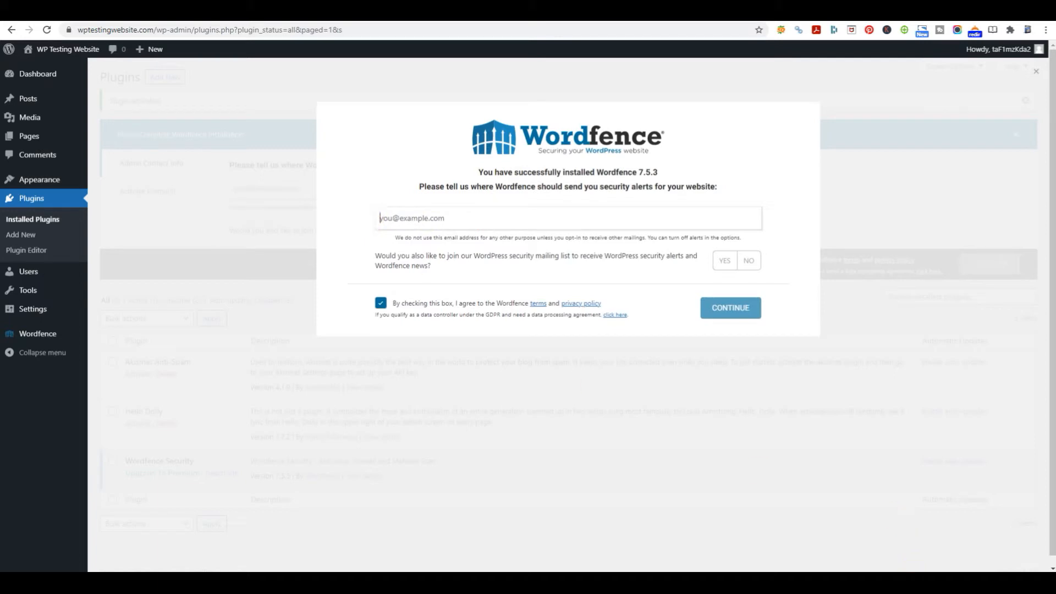
Copy the admin e-mail address from the Notepad note and paste it as Wordfence's security alert address.
{"action": "left_click", "coordinate": [973, 539]}
{"action": "left_click_drag", "start_coordinate": [257, 209], "coordinate": [157, 210]}
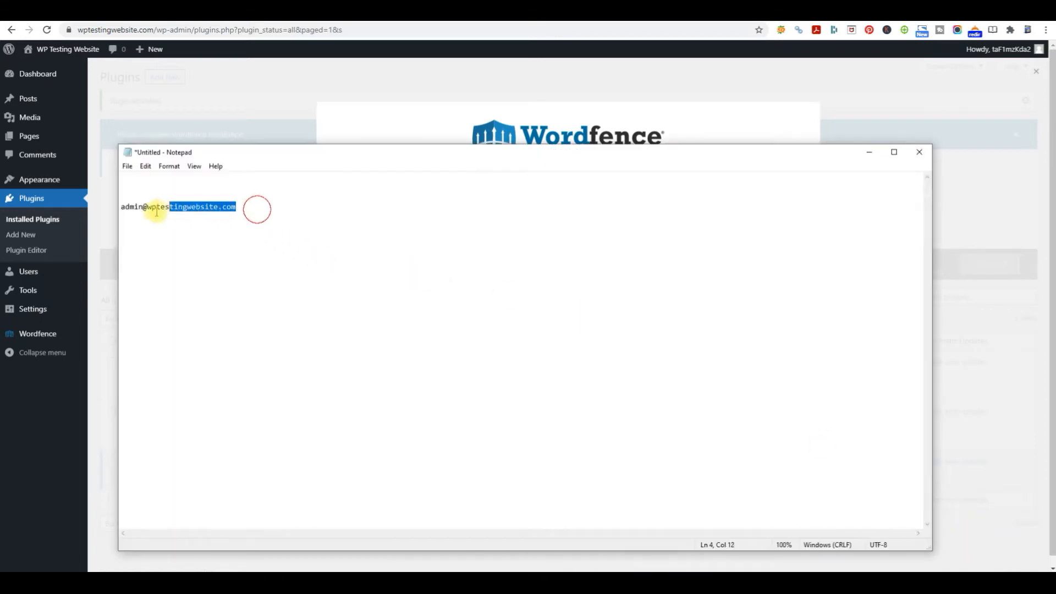
{"action": "left_click", "coordinate": [117, 207]}
{"action": "double_click", "coordinate": [117, 208]}
{"action": "right_click", "coordinate": [149, 209]}
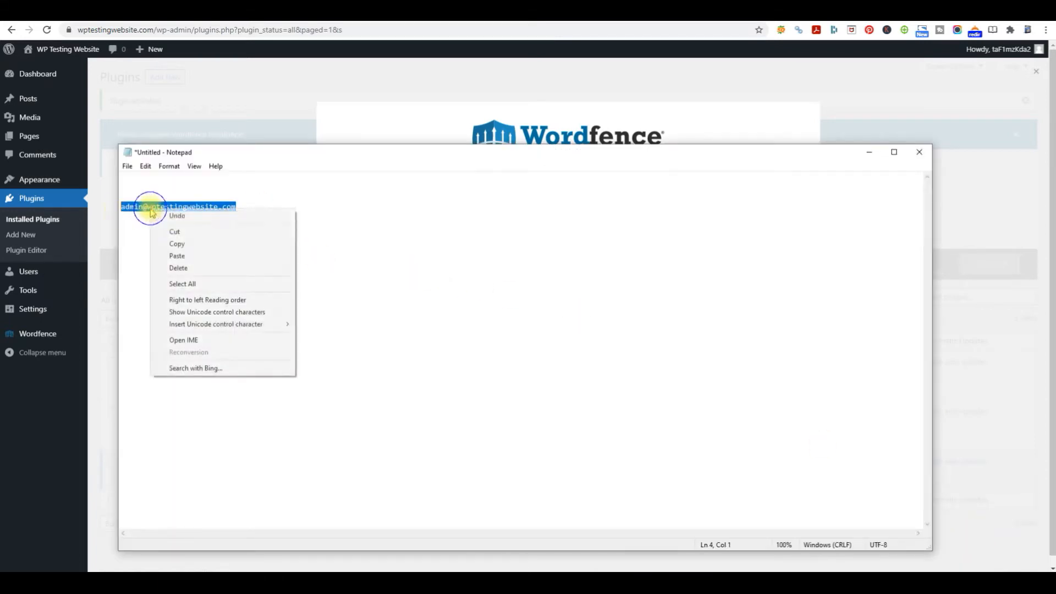
{"action": "left_click", "coordinate": [196, 244]}
{"action": "left_click", "coordinate": [868, 153]}
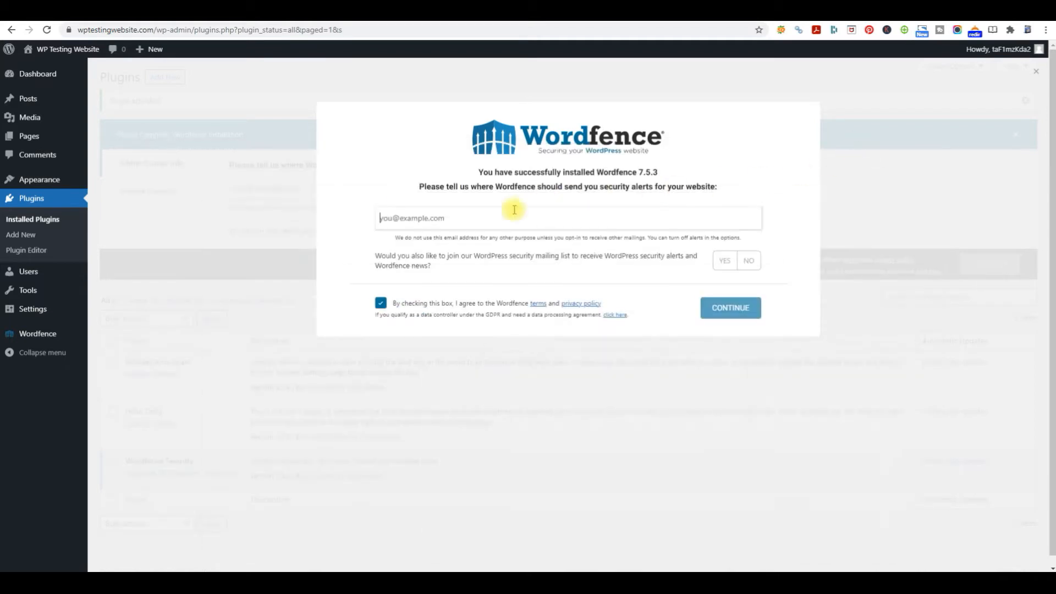
{"action": "right_click", "coordinate": [432, 219]}
{"action": "left_click", "coordinate": [485, 303]}
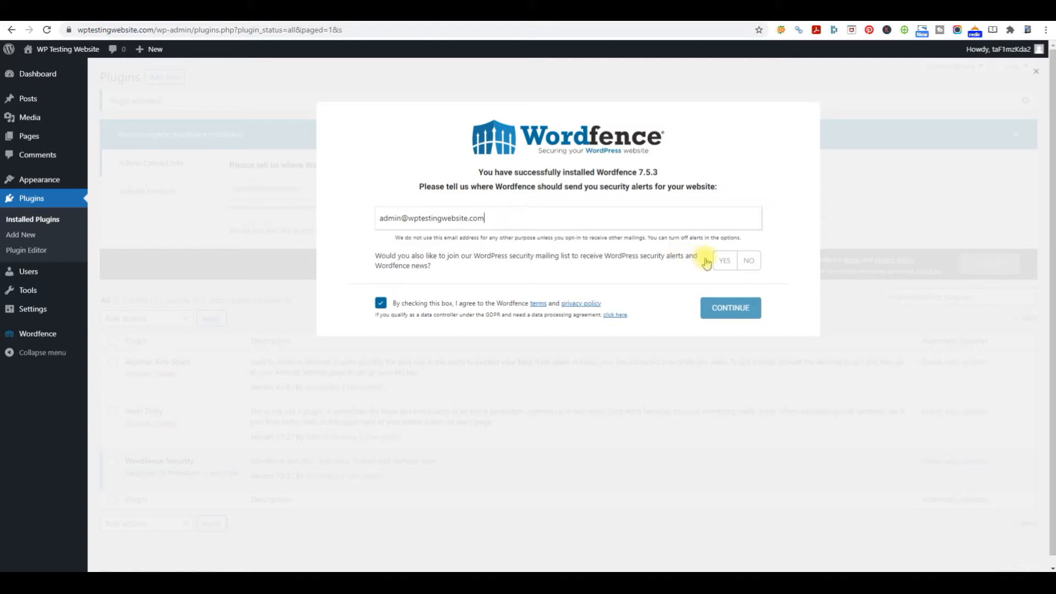
Opt in to the WordPress security mailing list and complete the Wordfence setup without a premium license key.
{"action": "left_click", "coordinate": [725, 261]}
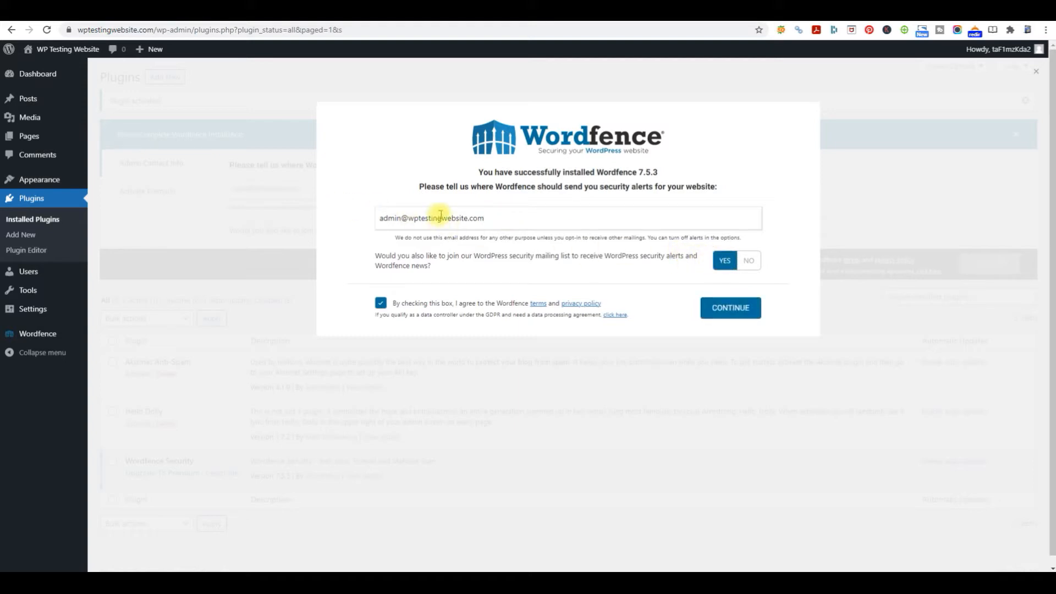
{"action": "left_click_drag", "start_coordinate": [500, 218], "coordinate": [373, 217]}
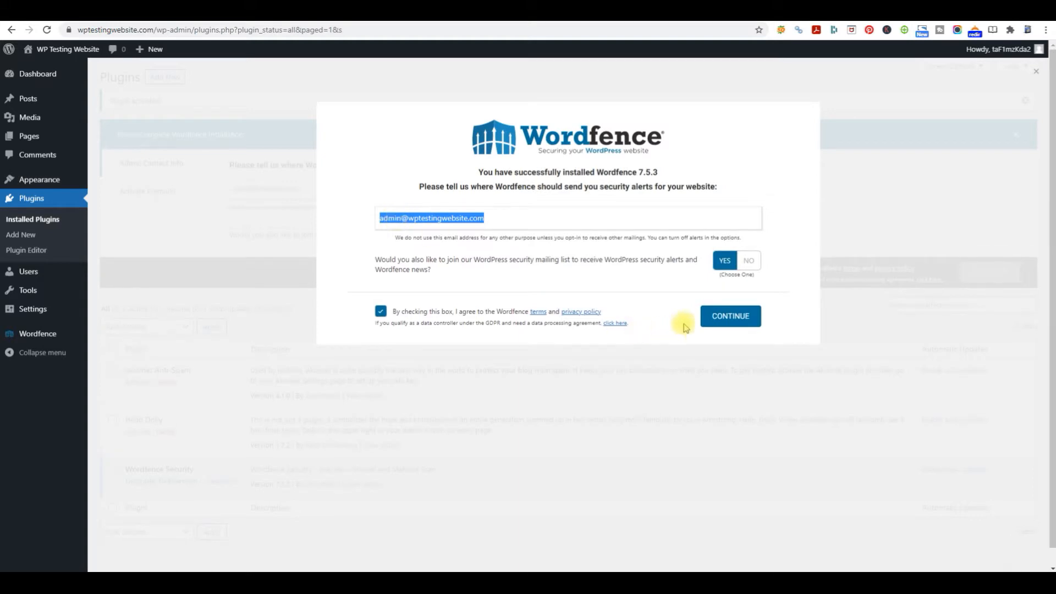
{"action": "left_click", "coordinate": [721, 315]}
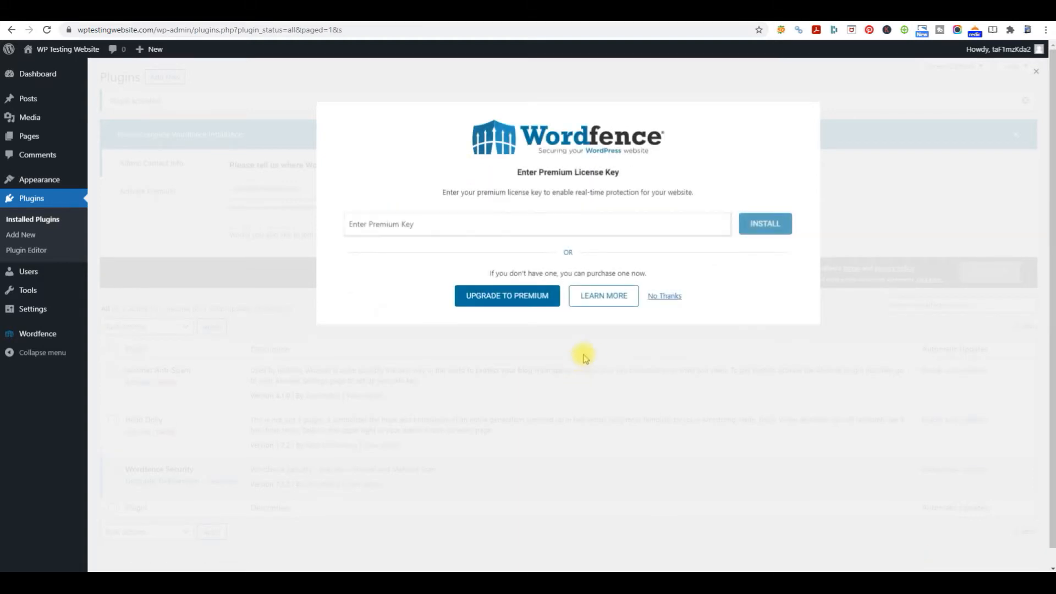
{"action": "left_click", "coordinate": [664, 297]}
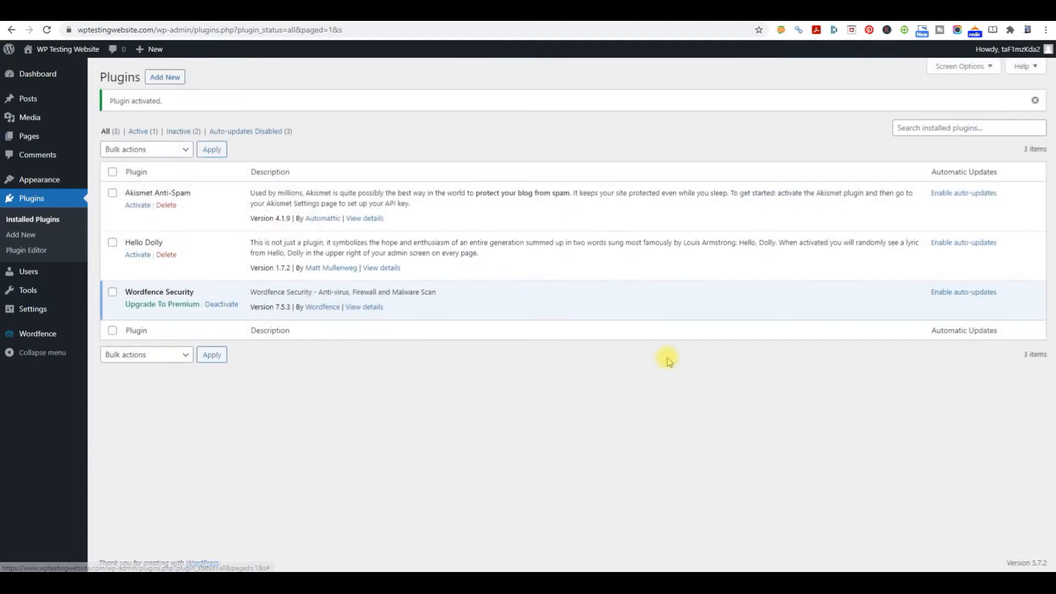
Go through the introductory tour on the Wordfence dashboard and decline automatic Wordfence updates.
{"action": "mouse_move", "coordinate": [37, 336]}
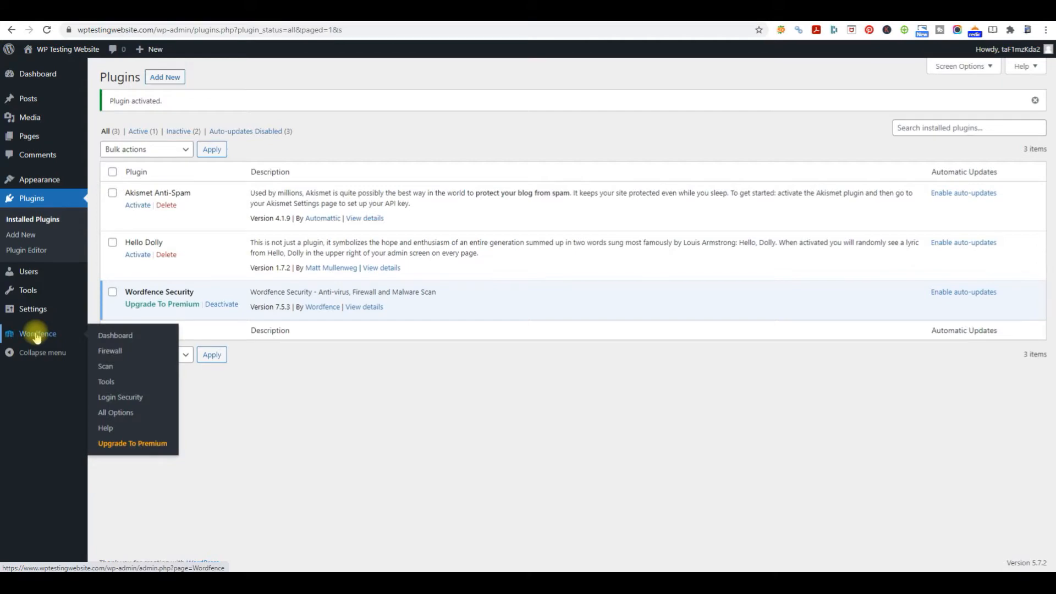
{"action": "left_click", "coordinate": [37, 335]}
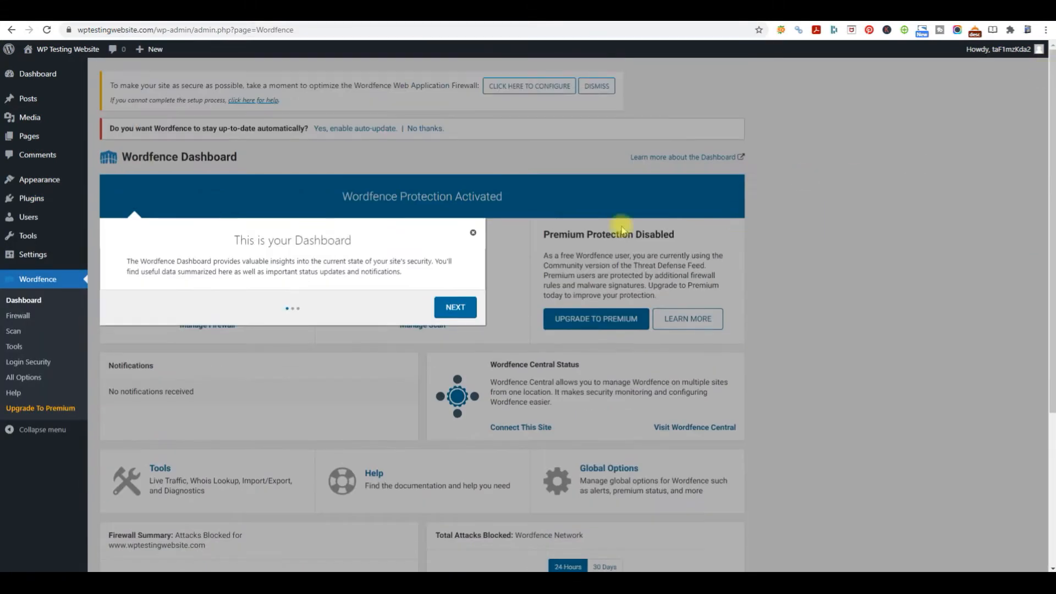
{"action": "left_click", "coordinate": [468, 307]}
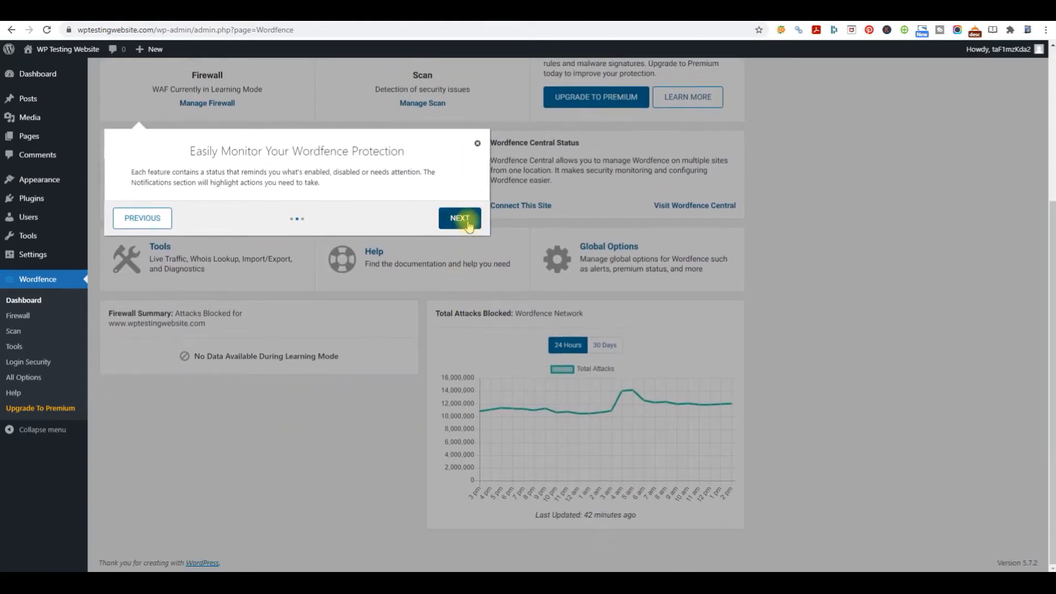
{"action": "left_click", "coordinate": [466, 220]}
{"action": "left_click", "coordinate": [514, 319]}
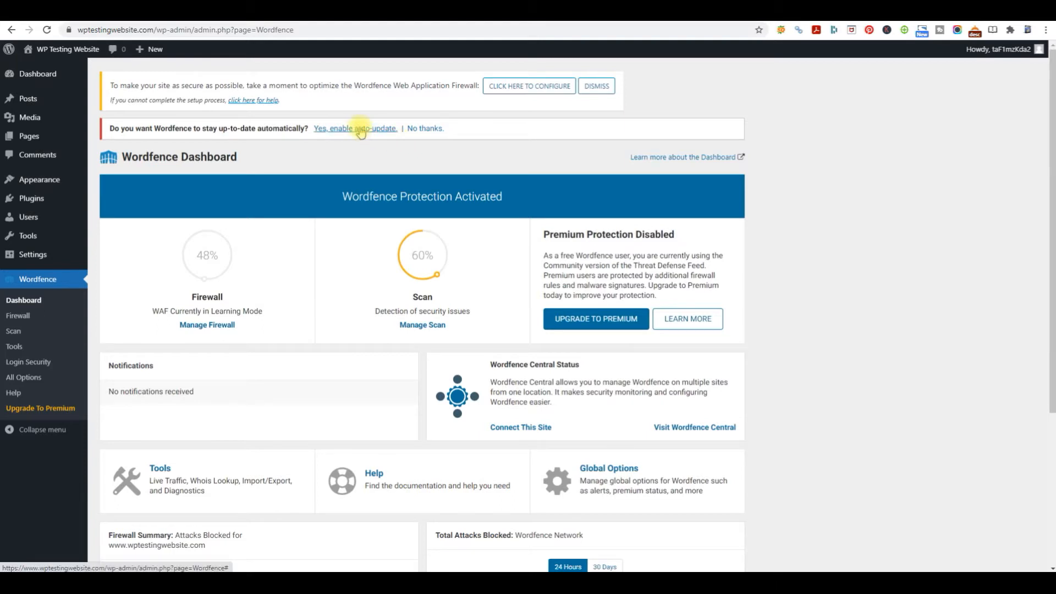
{"action": "left_click", "coordinate": [427, 129]}
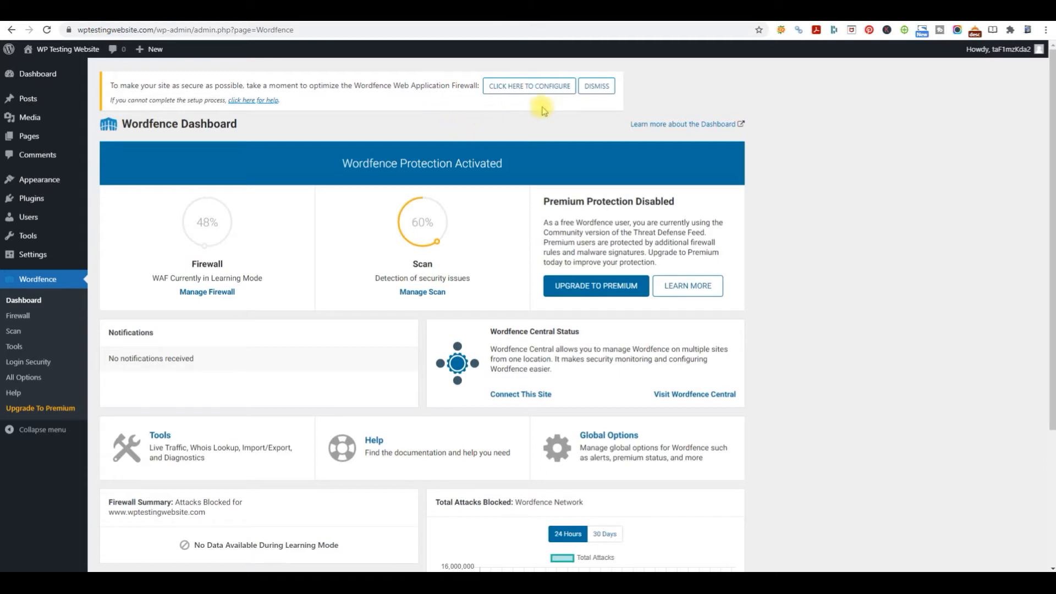
Download the .htaccess and .user.ini backups and optimize the Wordfence firewall with the recommended LiteSpeed/lsapi configuration.
{"action": "left_click", "coordinate": [547, 85]}
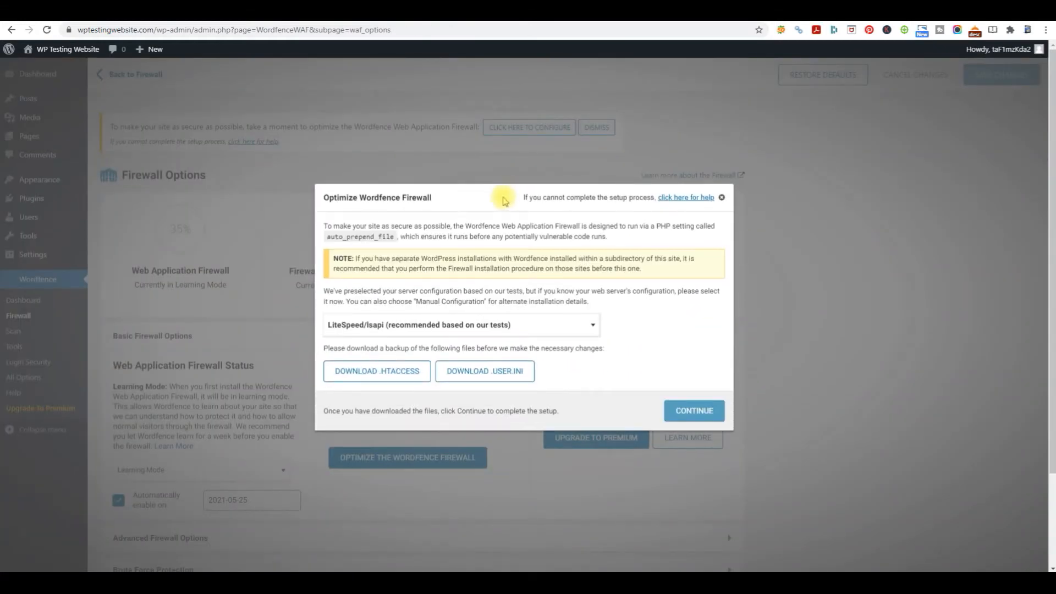
{"action": "left_click", "coordinate": [379, 373]}
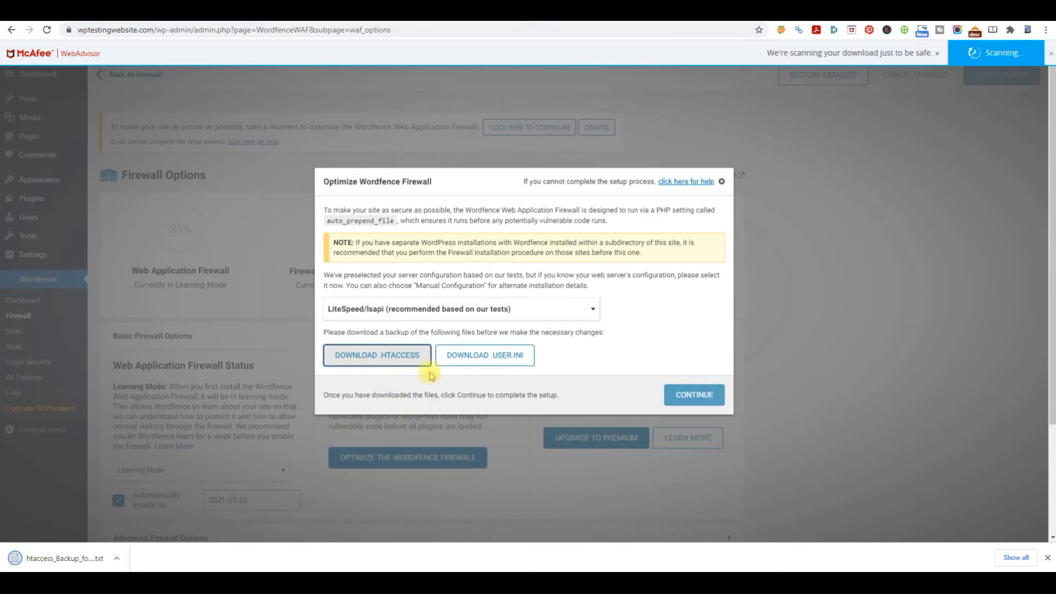
{"action": "left_click", "coordinate": [486, 358]}
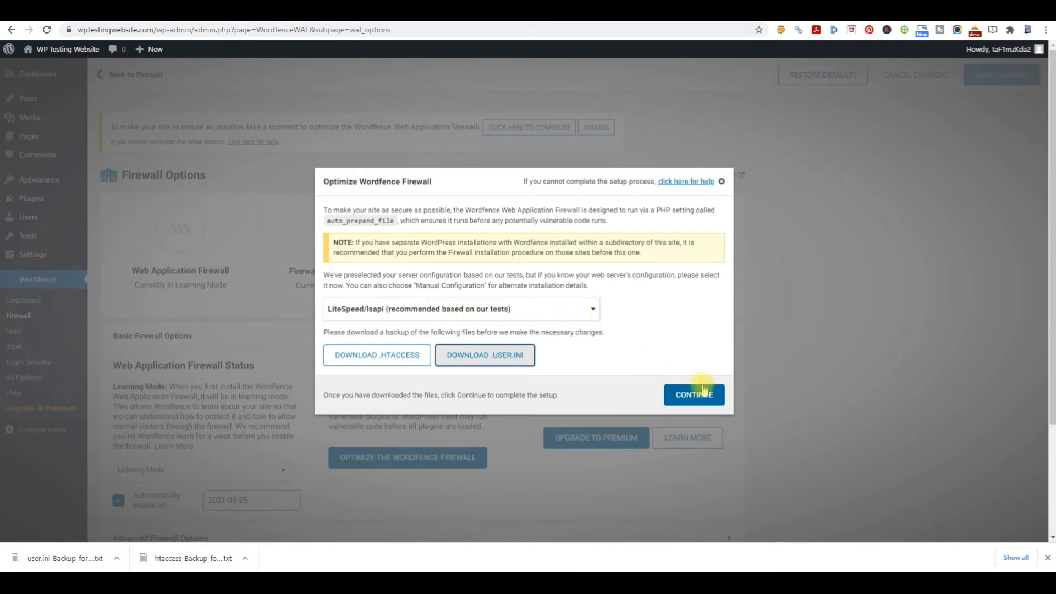
{"action": "left_click", "coordinate": [704, 389]}
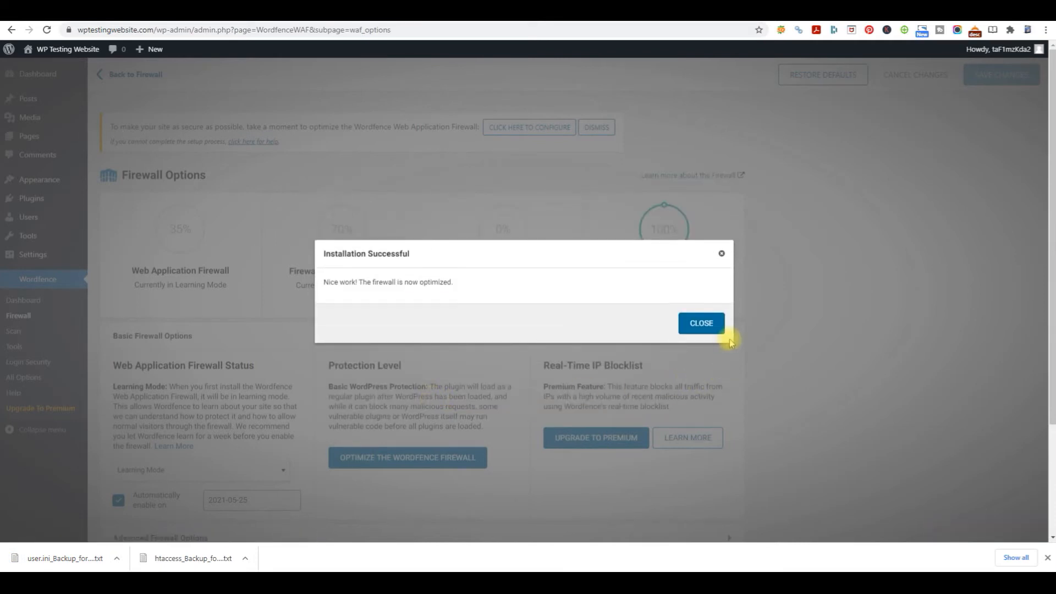
{"action": "left_click", "coordinate": [705, 330]}
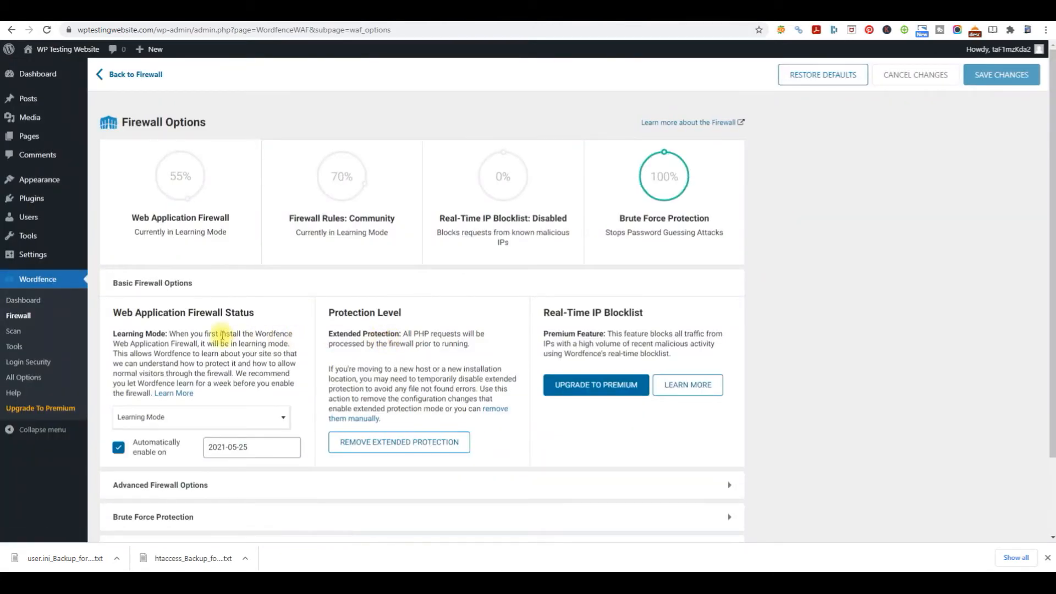
Set the brute force protection's user lockout time to 2 months and save the firewall options.
{"action": "scroll", "coordinate": [222, 336], "scroll_direction": "down", "scroll_amount": 2}
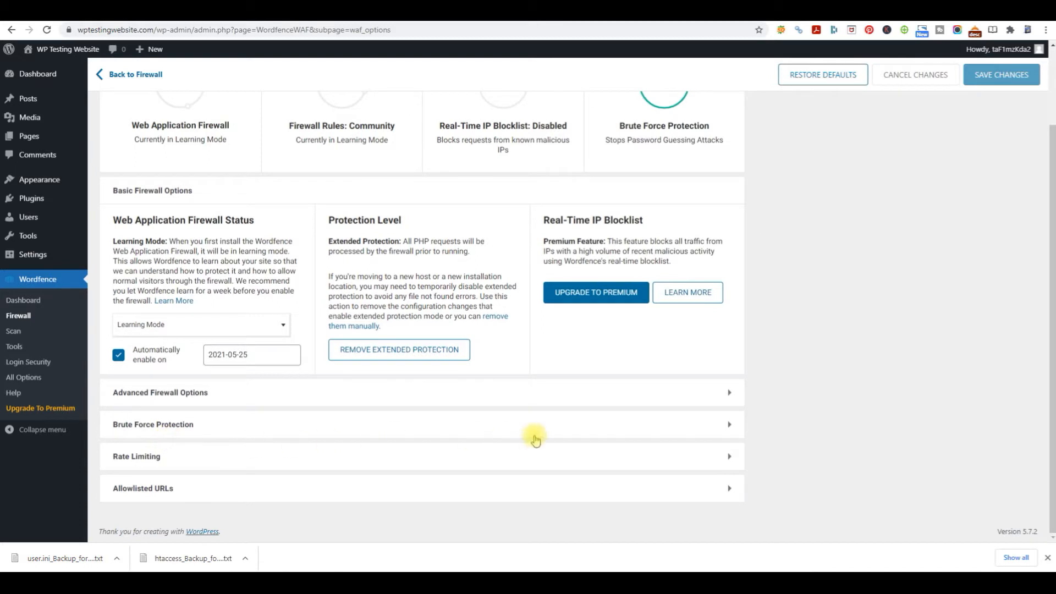
{"action": "left_click", "coordinate": [249, 427]}
{"action": "scroll", "coordinate": [245, 420], "scroll_direction": "down", "scroll_amount": 2}
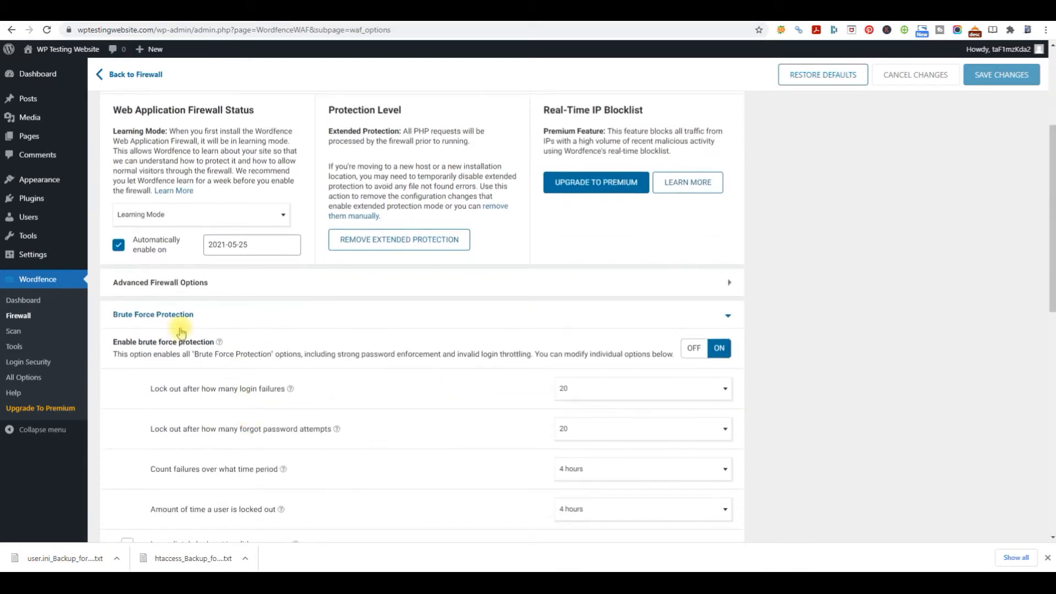
{"action": "scroll", "coordinate": [181, 330], "scroll_direction": "down", "scroll_amount": 3}
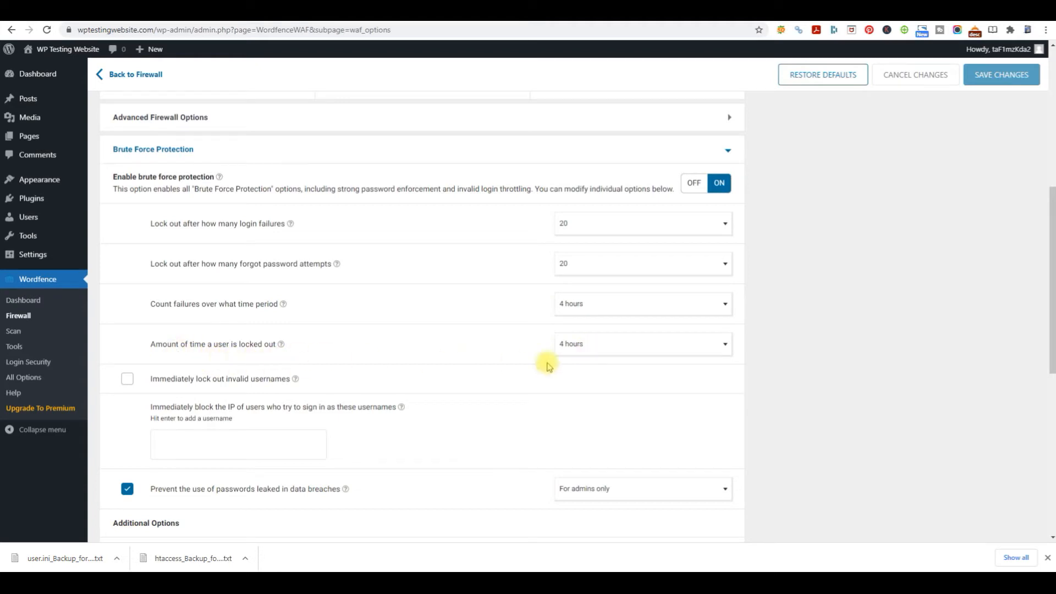
{"action": "left_click", "coordinate": [724, 347]}
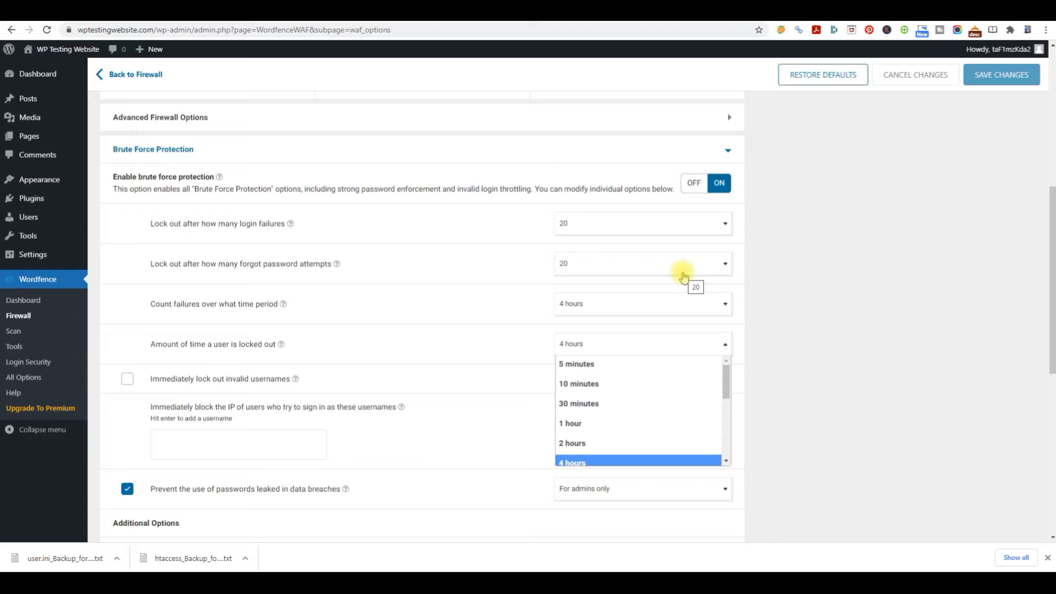
{"action": "scroll", "coordinate": [665, 404], "scroll_direction": "down", "scroll_amount": 3}
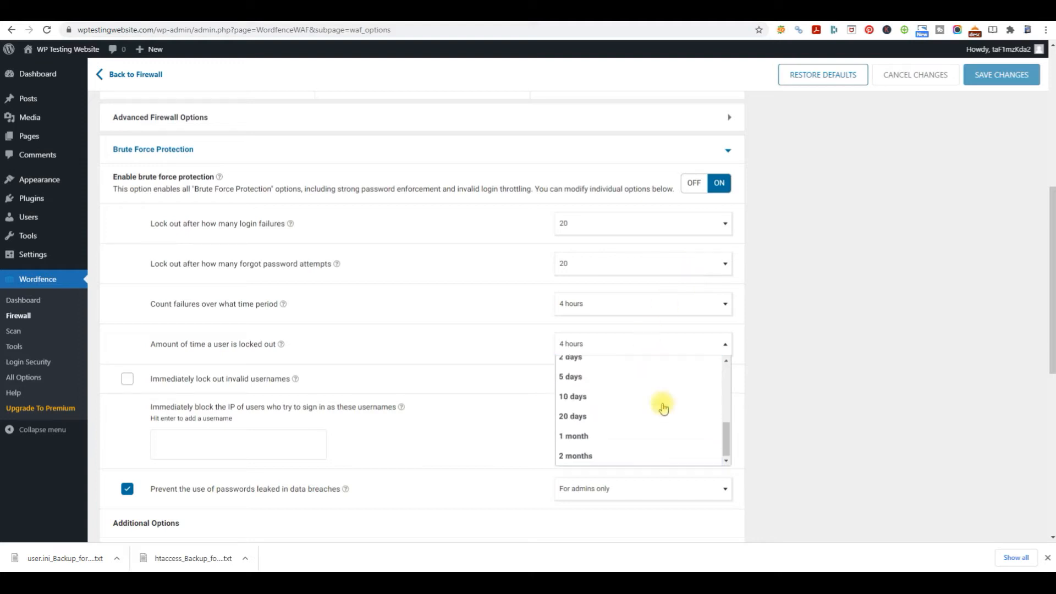
{"action": "left_click", "coordinate": [619, 455]}
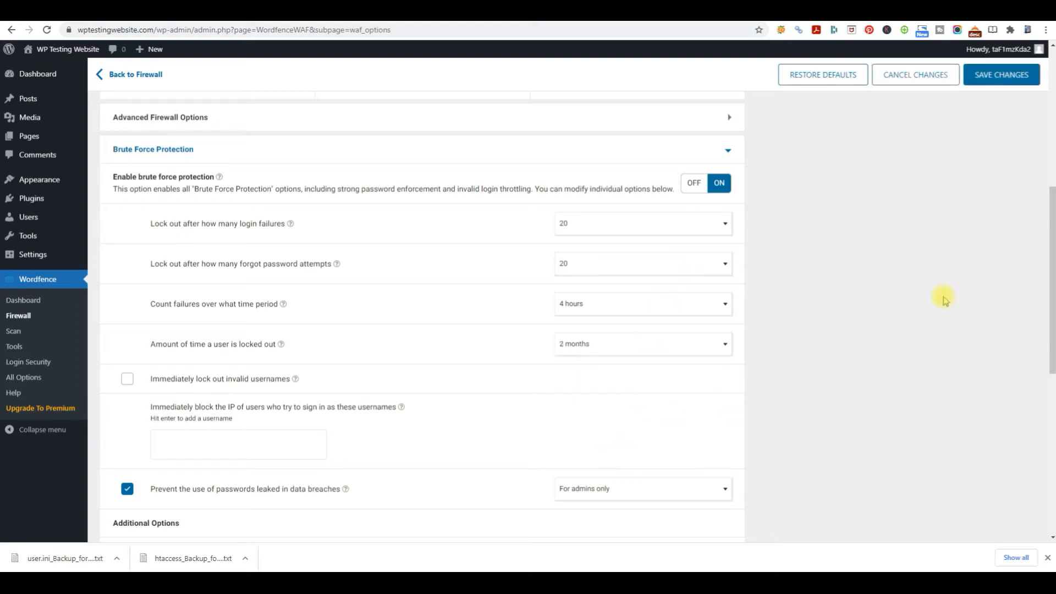
{"action": "left_click", "coordinate": [998, 79]}
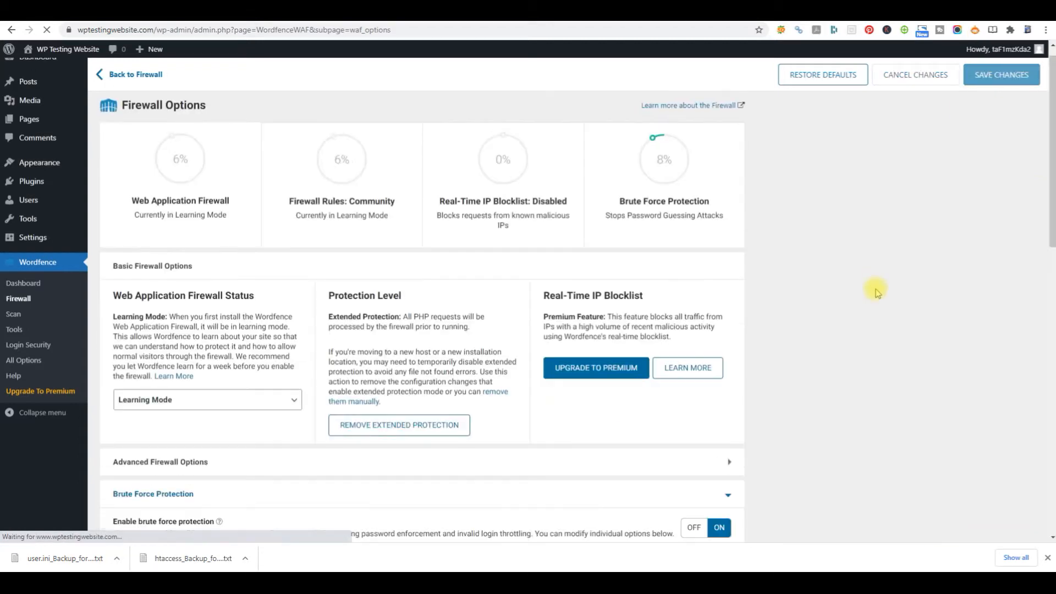
{"action": "left_click", "coordinate": [1048, 558]}
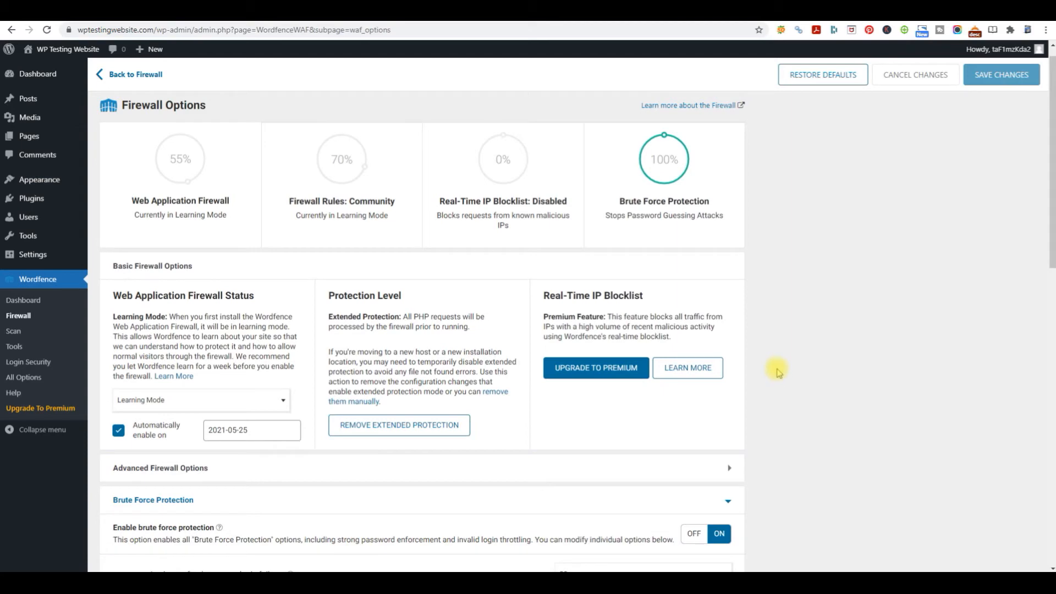
Return to the Wordfence dashboard from the firewall options.
{"action": "left_click", "coordinate": [23, 300]}
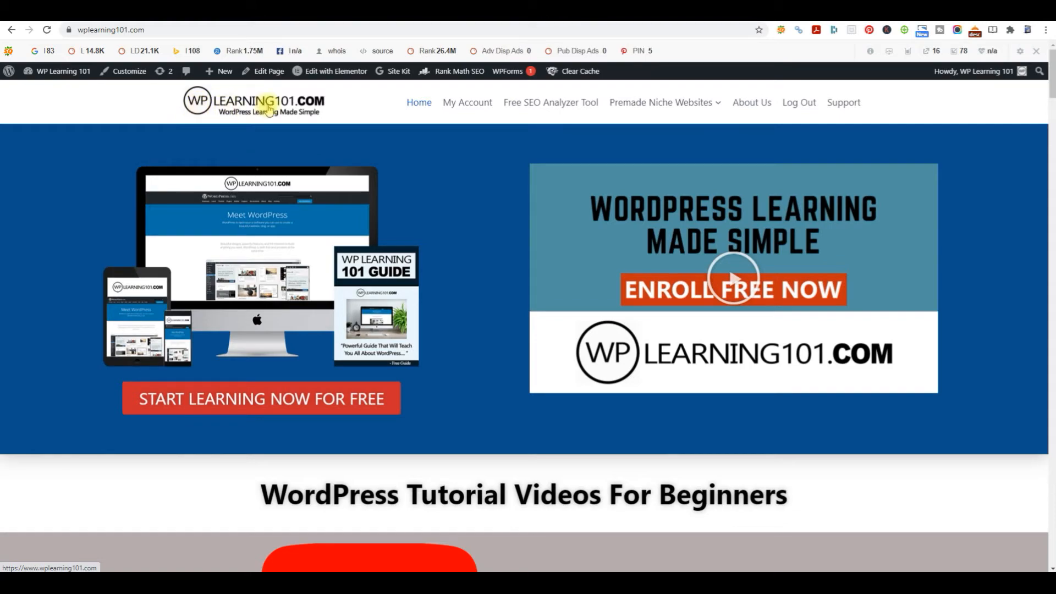
Look through the wplearning101.com home page down to the follow-up video courses and return to its beginning.
{"action": "scroll", "coordinate": [418, 270], "scroll_direction": "down", "scroll_amount": 15}
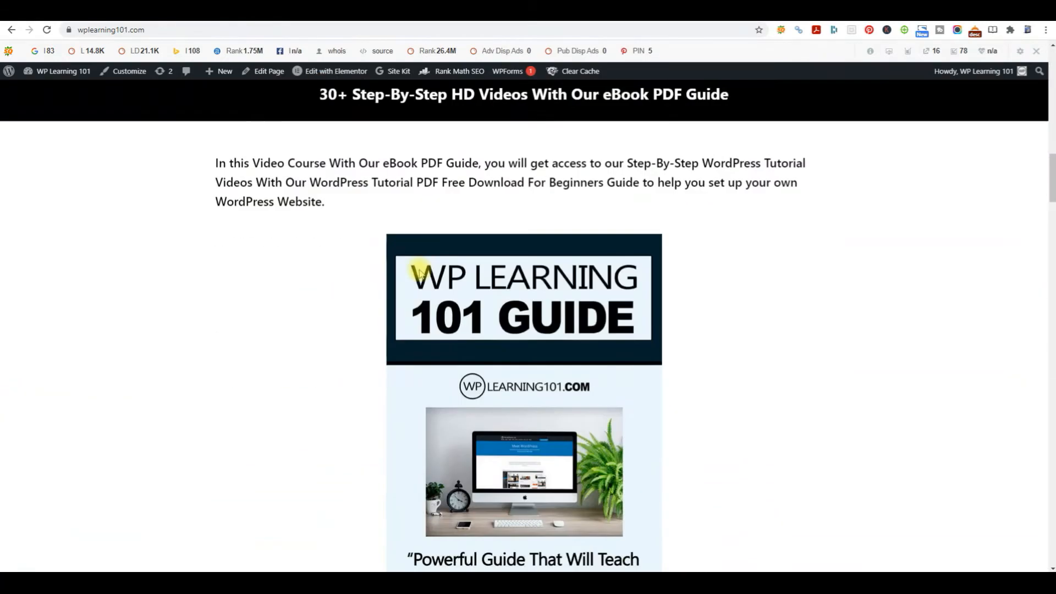
{"action": "scroll", "coordinate": [419, 272], "scroll_direction": "down", "scroll_amount": 20}
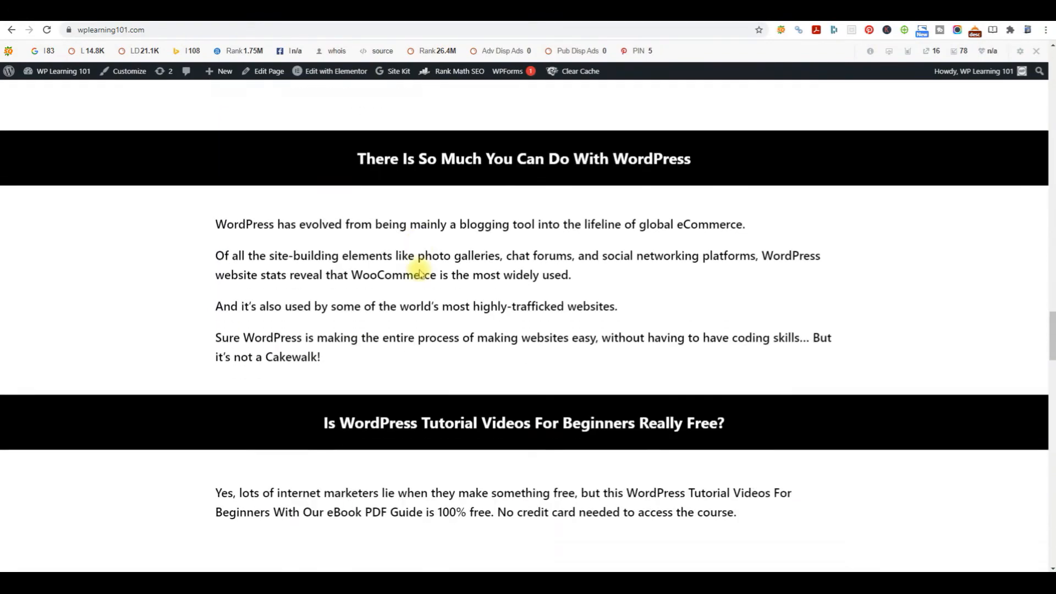
{"action": "scroll", "coordinate": [419, 270], "scroll_direction": "down", "scroll_amount": 7}
{"action": "scroll", "coordinate": [420, 267], "scroll_direction": "up", "scroll_amount": 1}
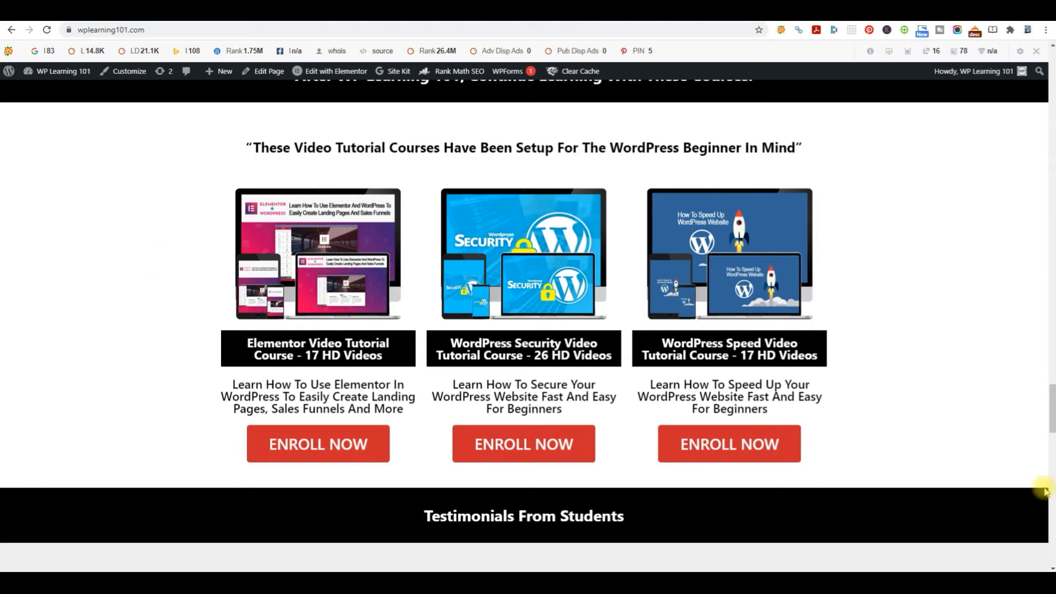
{"action": "left_click_drag", "start_coordinate": [1050, 416], "coordinate": [1051, 72]}
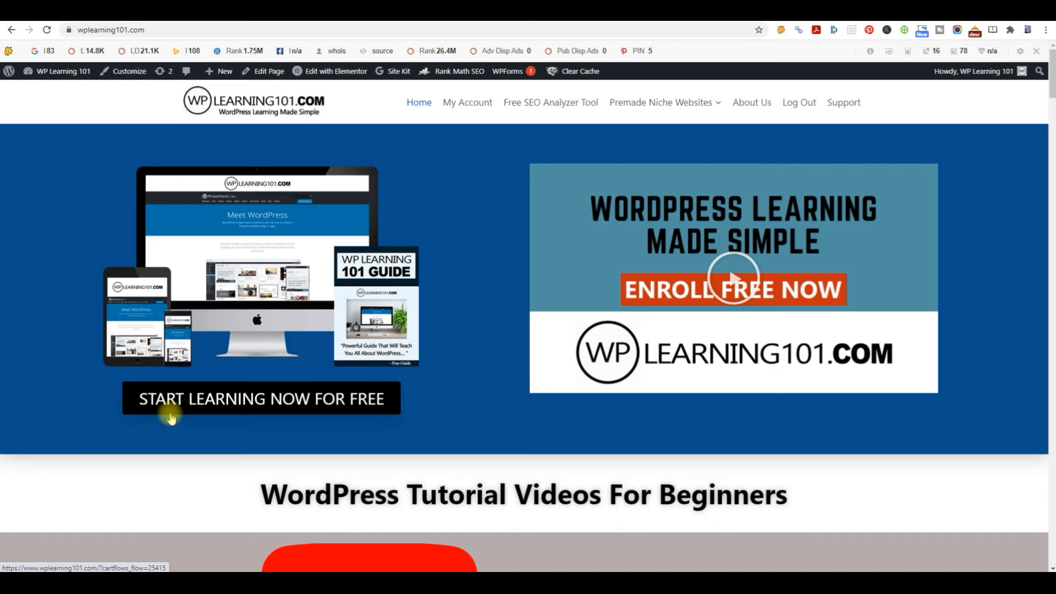
Find the WordPress Security Video Tutorial Course among the home page's follow-up courses and open its enrollment page.
{"action": "scroll", "coordinate": [236, 409], "scroll_direction": "down", "scroll_amount": 10}
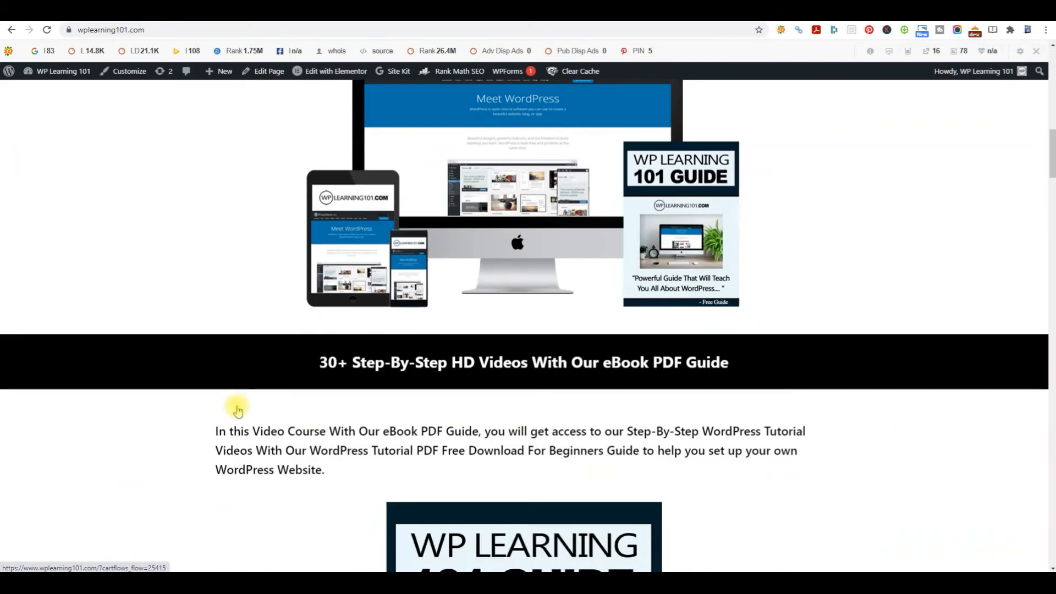
{"action": "scroll", "coordinate": [238, 410], "scroll_direction": "down", "scroll_amount": 15}
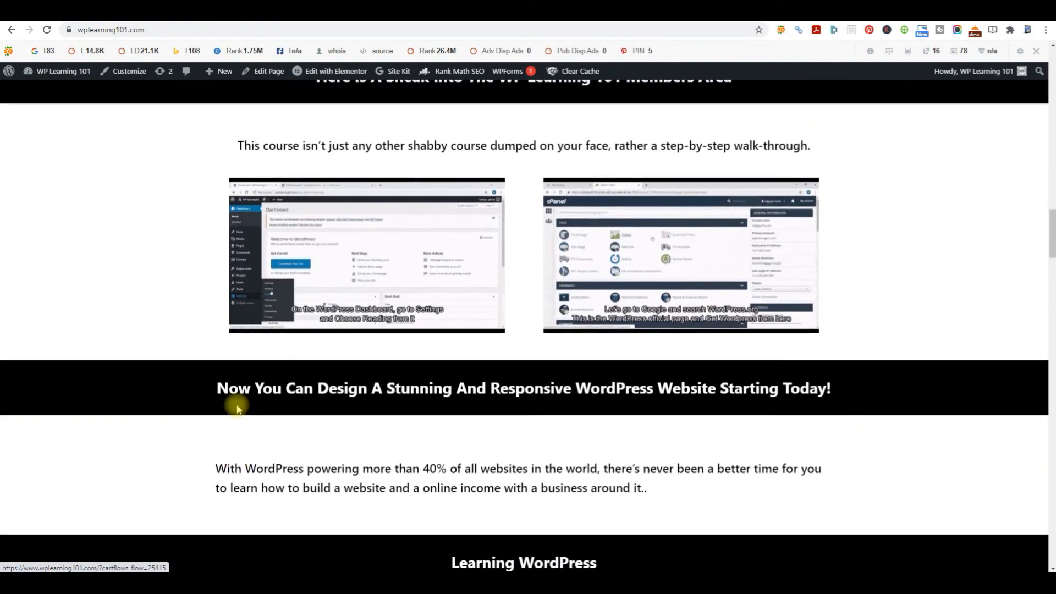
{"action": "scroll", "coordinate": [237, 407], "scroll_direction": "down", "scroll_amount": 7}
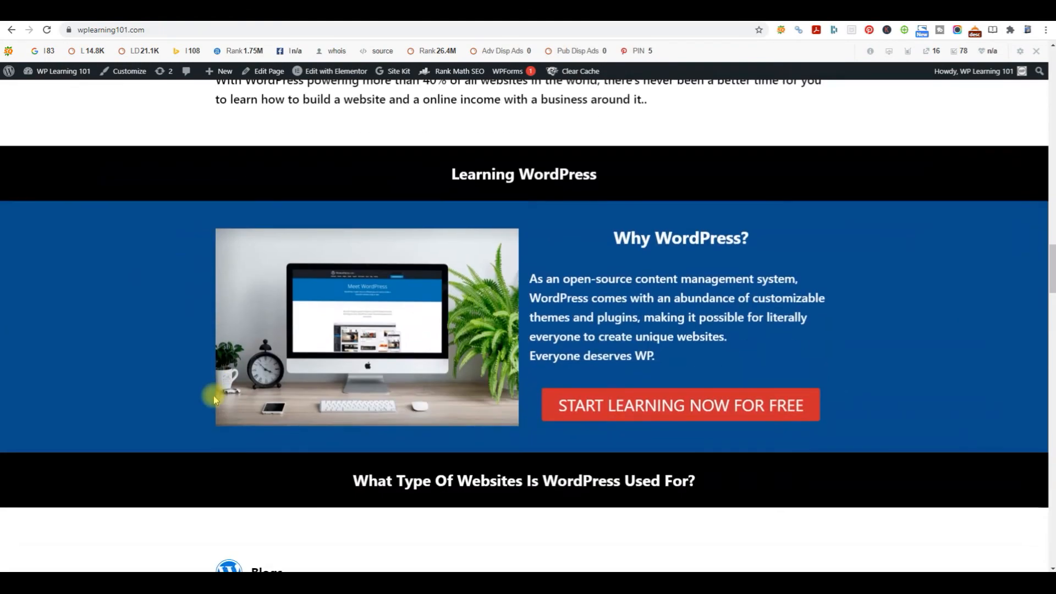
{"action": "scroll", "coordinate": [213, 396], "scroll_direction": "down", "scroll_amount": 15}
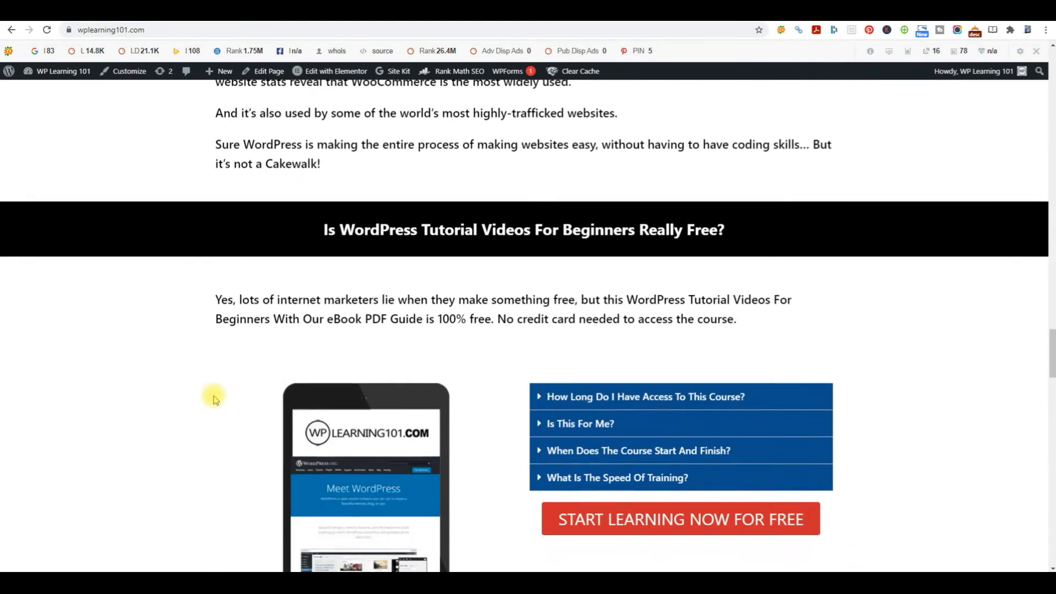
{"action": "scroll", "coordinate": [214, 397], "scroll_direction": "down", "scroll_amount": 10}
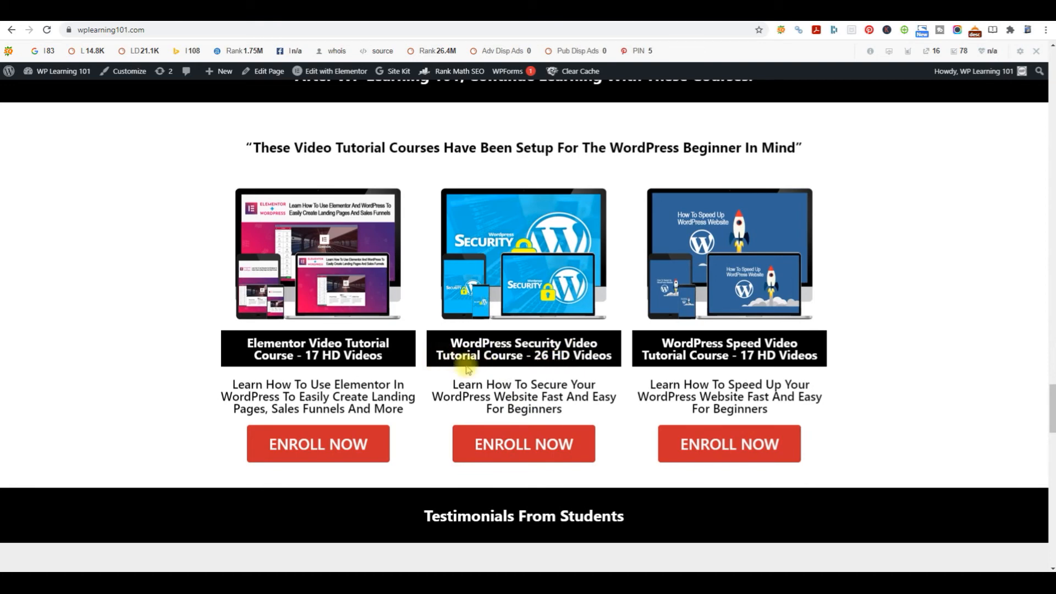
{"action": "left_click", "coordinate": [520, 445]}
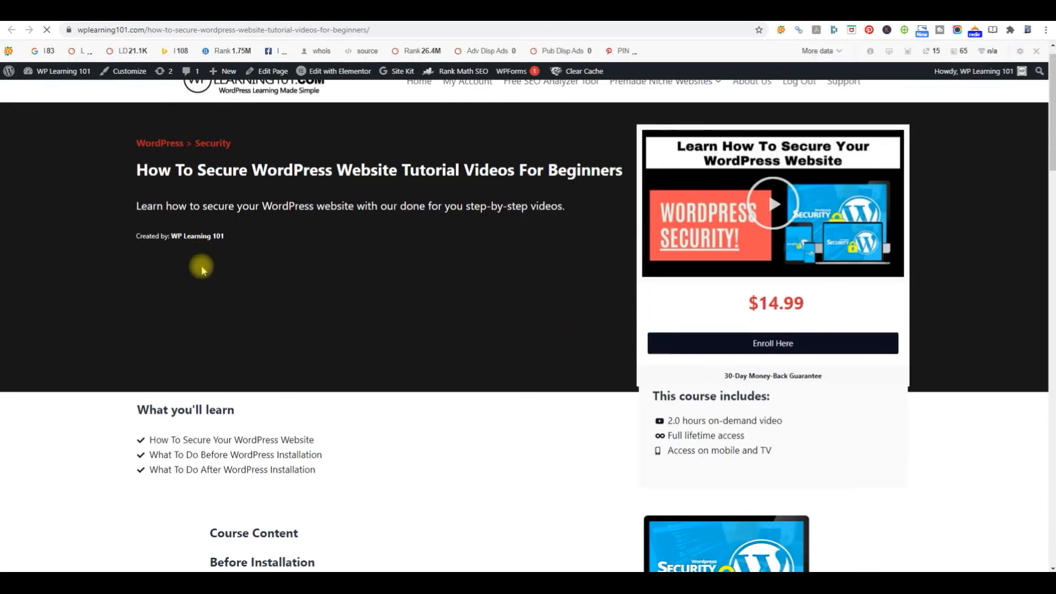
Examine the security course's Before Installation and After Installation lecture lists, and go back to the site's home page.
{"action": "scroll", "coordinate": [201, 265], "scroll_direction": "down", "scroll_amount": 4}
{"action": "scroll", "coordinate": [236, 264], "scroll_direction": "down", "scroll_amount": 2}
{"action": "scroll", "coordinate": [276, 322], "scroll_direction": "down", "scroll_amount": 2}
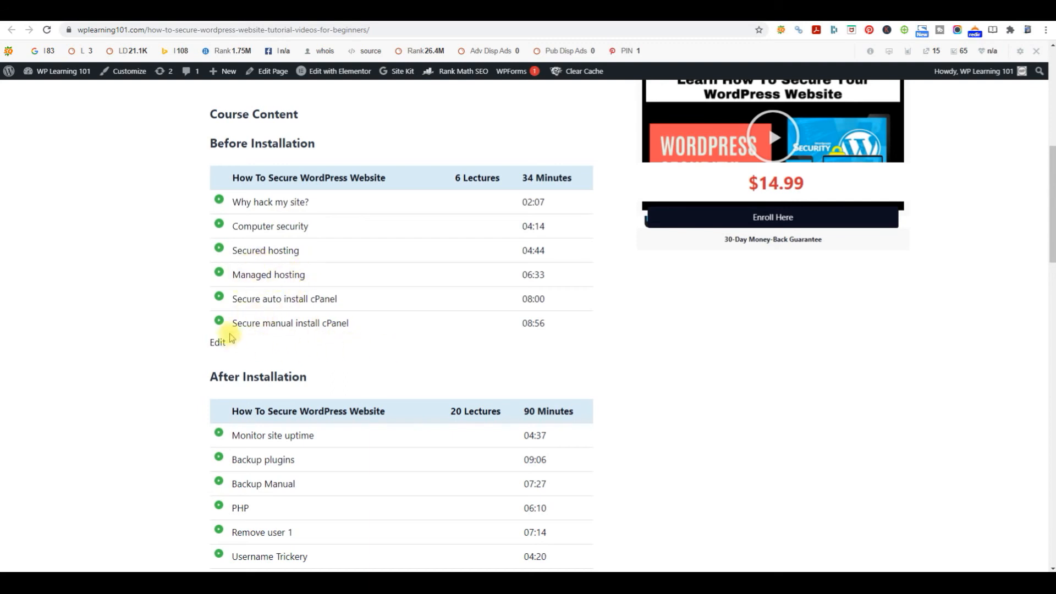
{"action": "scroll", "coordinate": [319, 325], "scroll_direction": "down", "scroll_amount": 5}
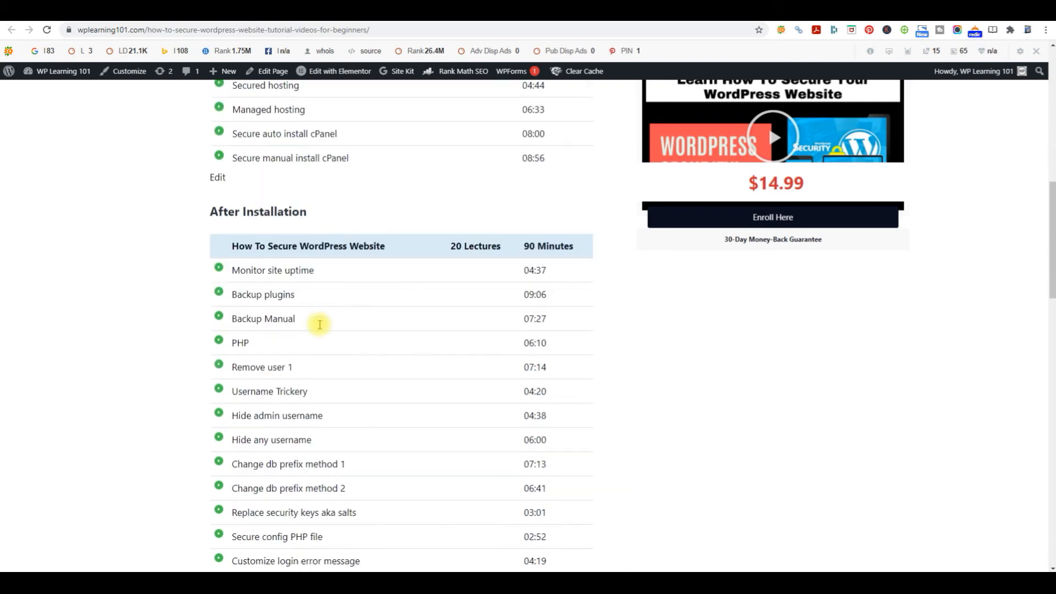
{"action": "scroll", "coordinate": [322, 289], "scroll_direction": "down", "scroll_amount": 5}
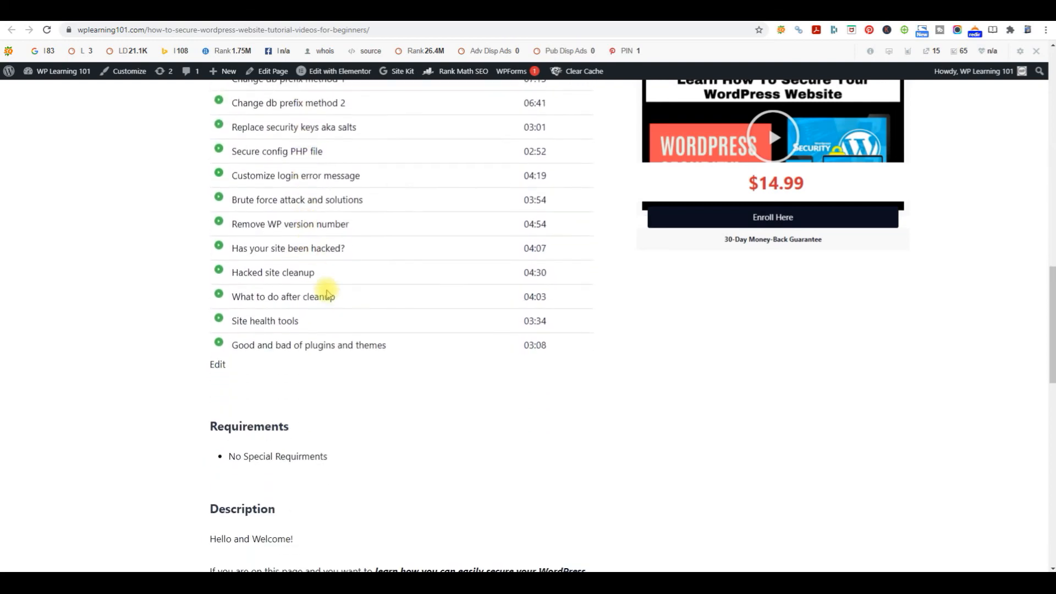
{"action": "scroll", "coordinate": [393, 323], "scroll_direction": "up", "scroll_amount": 3}
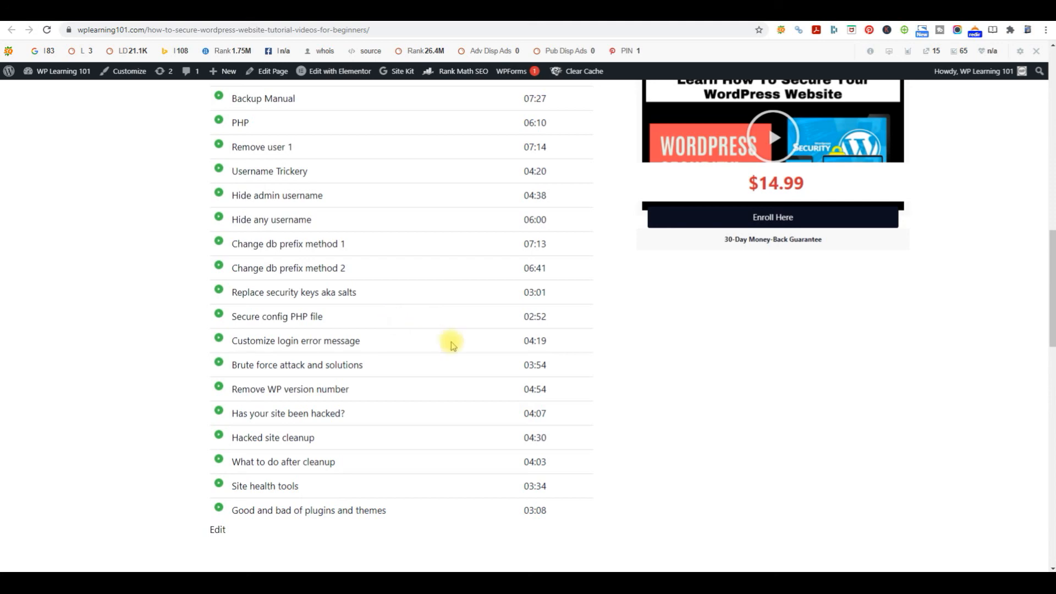
{"action": "scroll", "coordinate": [685, 404], "scroll_direction": "up", "scroll_amount": 3}
{"action": "scroll", "coordinate": [685, 405], "scroll_direction": "up", "scroll_amount": 10}
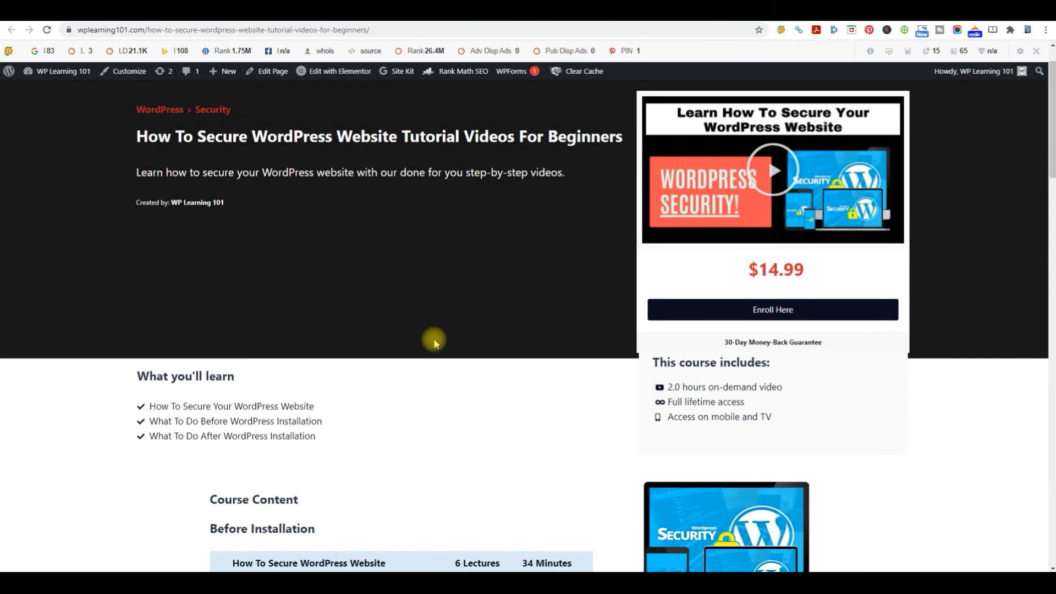
{"action": "scroll", "coordinate": [187, 138], "scroll_direction": "up", "scroll_amount": 1}
{"action": "left_click", "coordinate": [222, 106]}
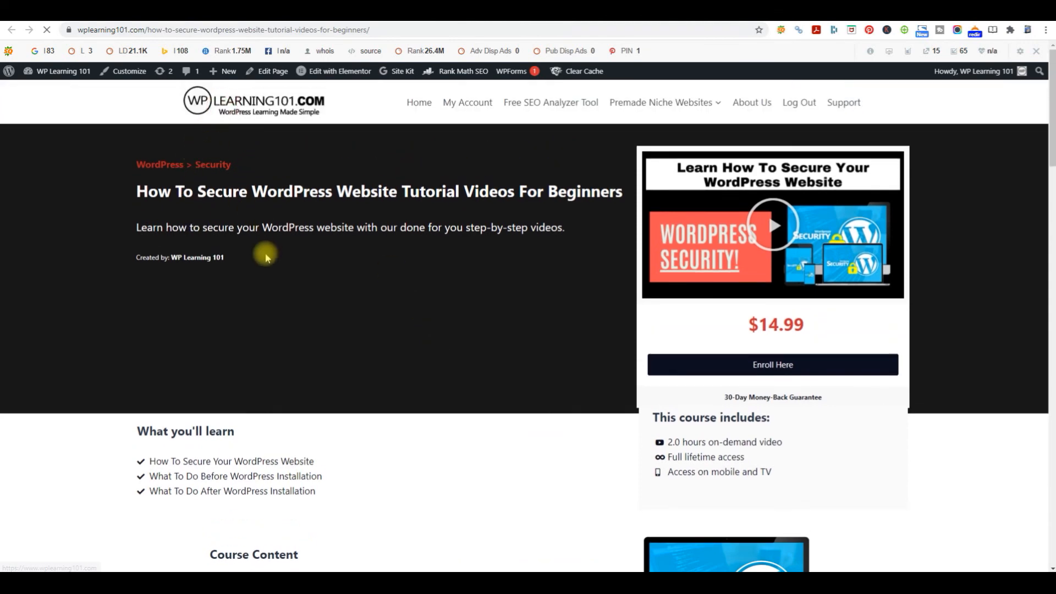